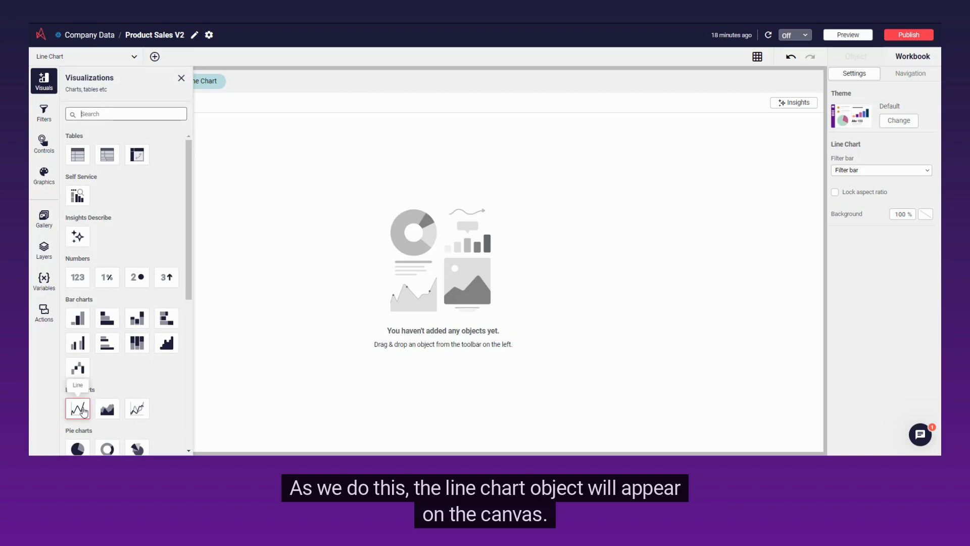
Add a line chart to the empty Line Chart sheet, enlarged and centred on the canvas
left_click(81, 409)
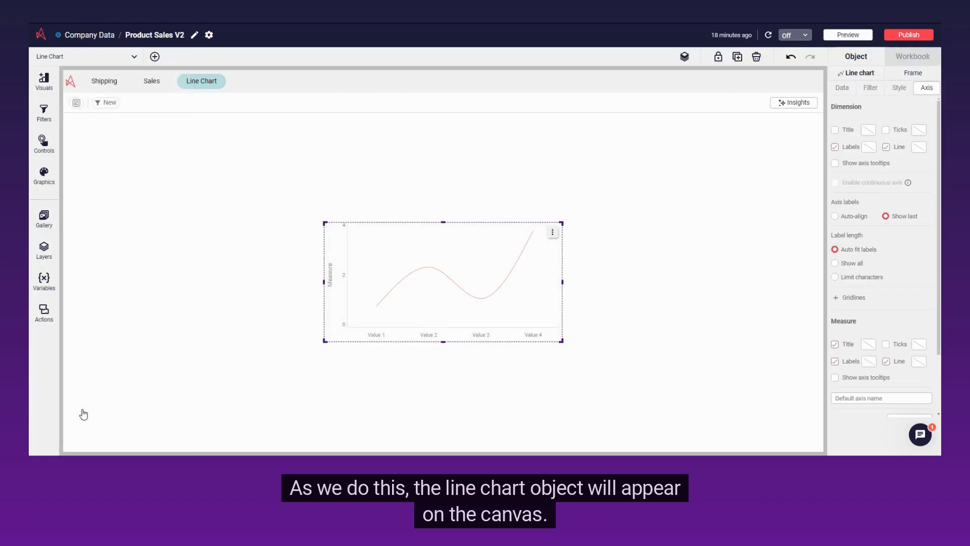
left_click_drag(325, 339, 191, 390)
left_click_drag(368, 363, 430, 329)
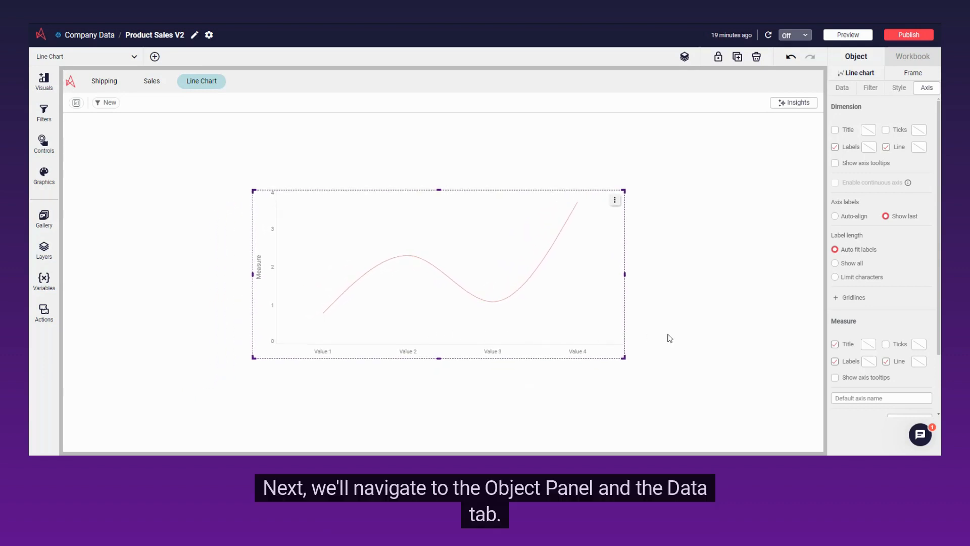
Add Orderdate from the Orders Updated table as the line chart's dimension
left_click(840, 88)
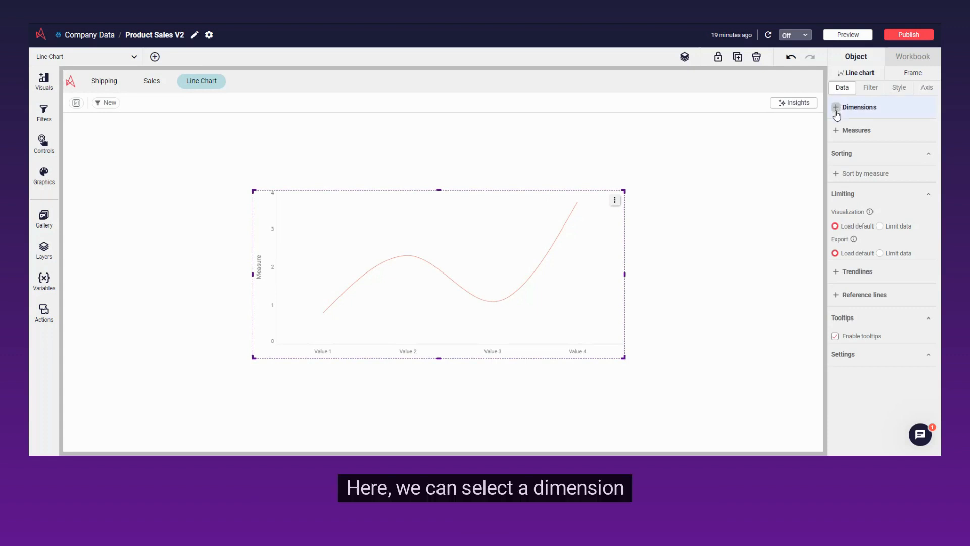
left_click(837, 111)
left_click(868, 129)
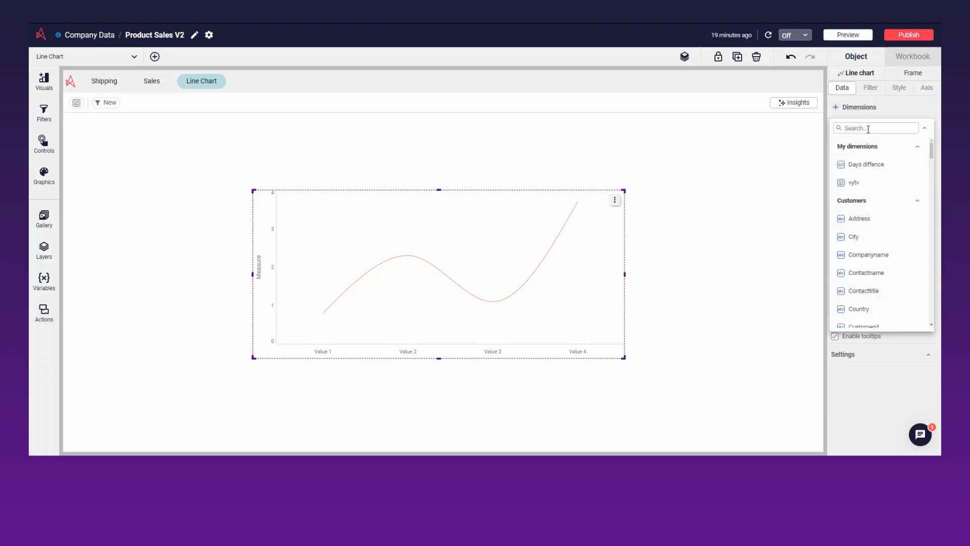
type("date")
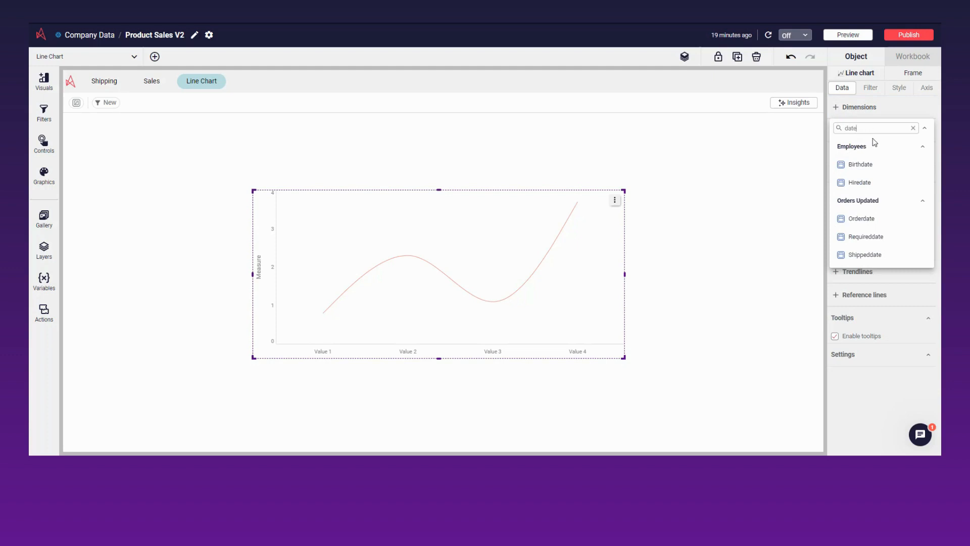
left_click(890, 218)
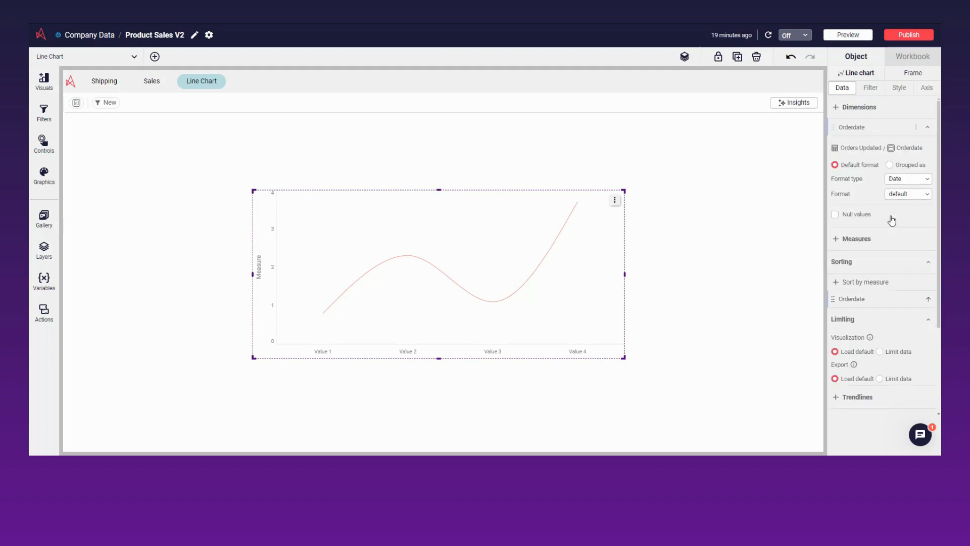
Add Sales from the Orderdetails table as the chart's measure, aggregated with Sum
left_click(845, 243)
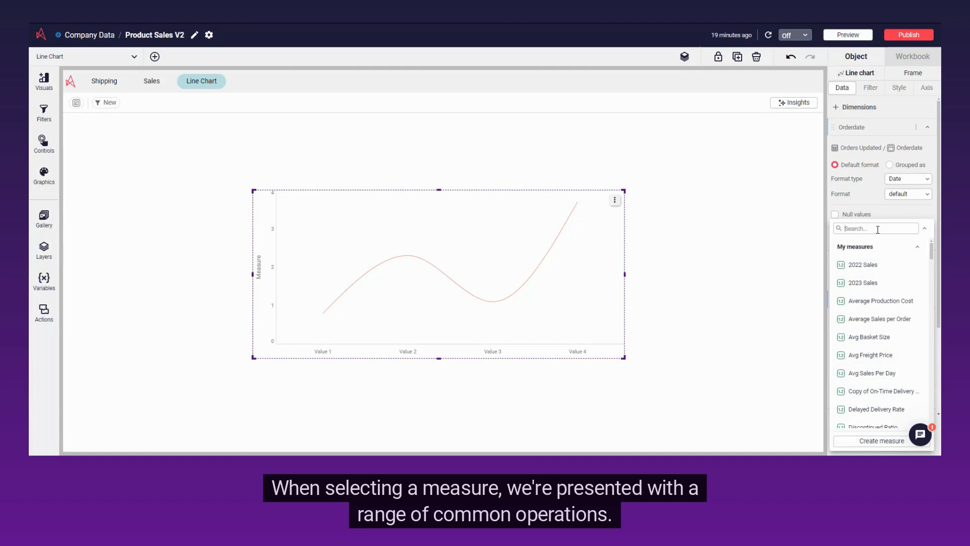
type("sal")
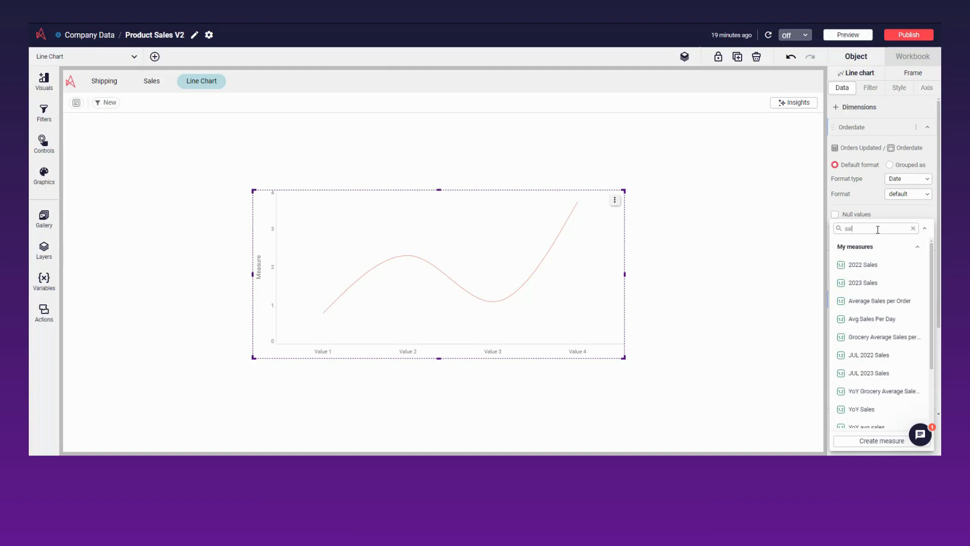
type("es")
scroll(876, 313, "down", 3)
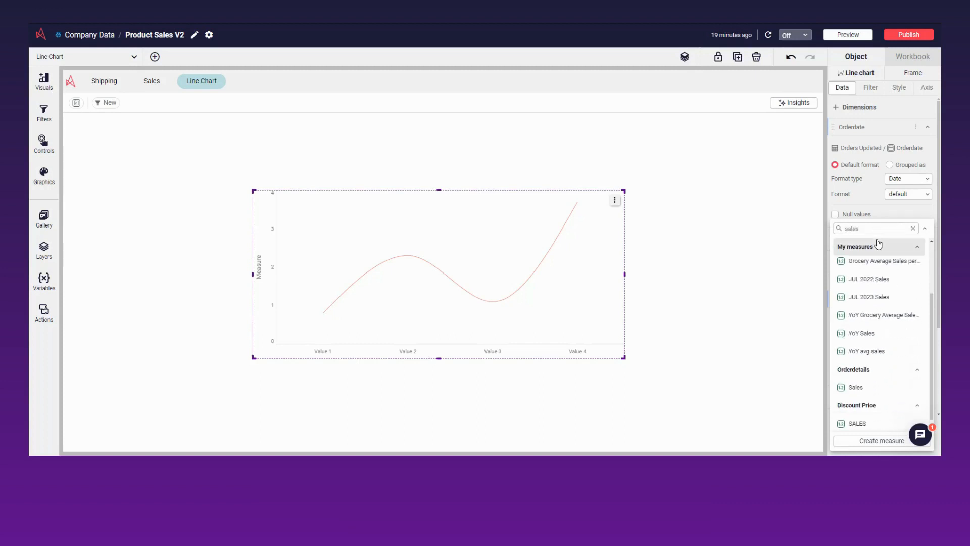
left_click(876, 385)
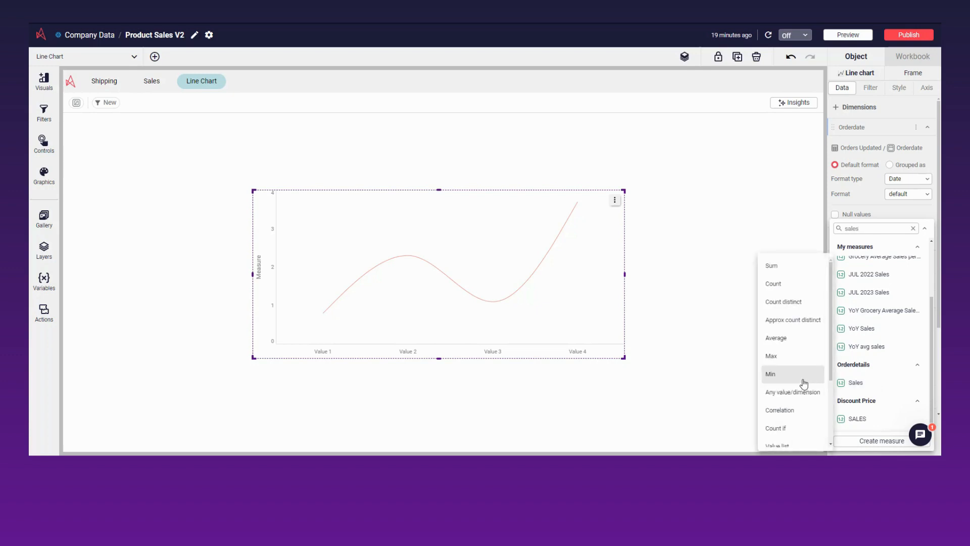
left_click(790, 276)
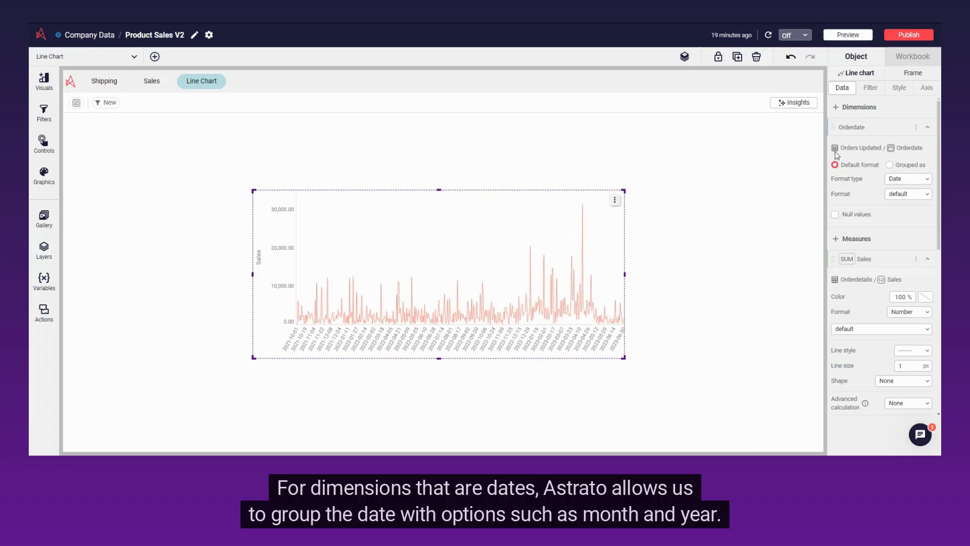
Group the Orderdate dimension by the extracted Month and show the months in the short Dec format
left_click(909, 167)
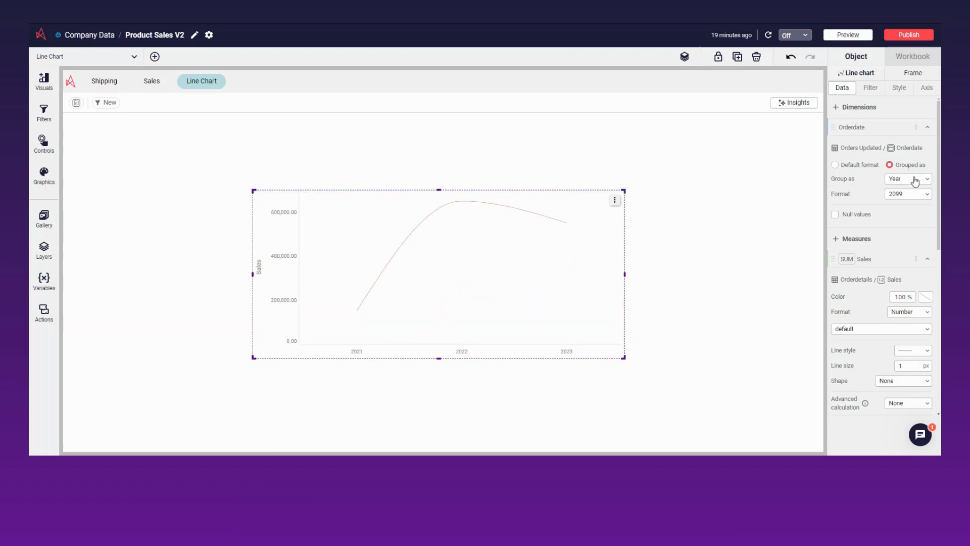
left_click(915, 181)
scroll(922, 239, "down", 3)
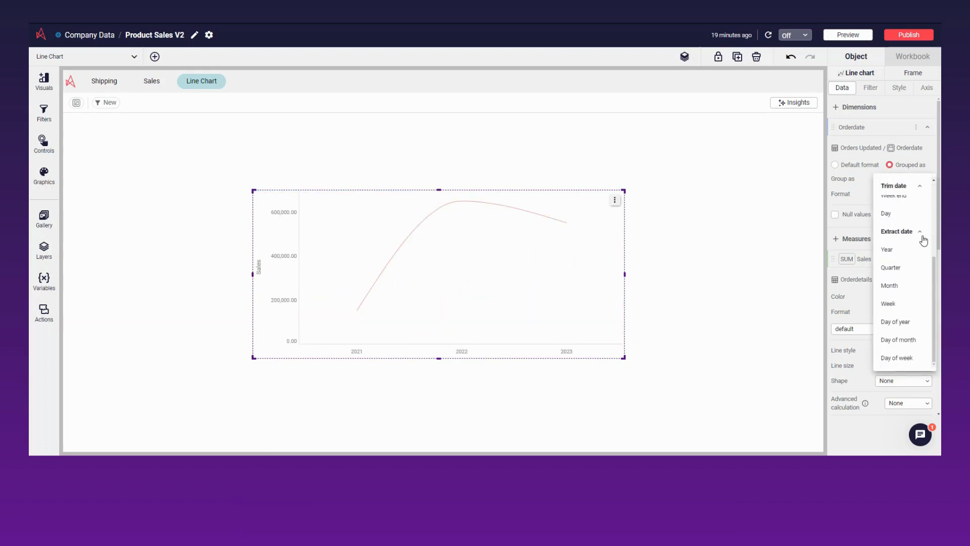
left_click(915, 288)
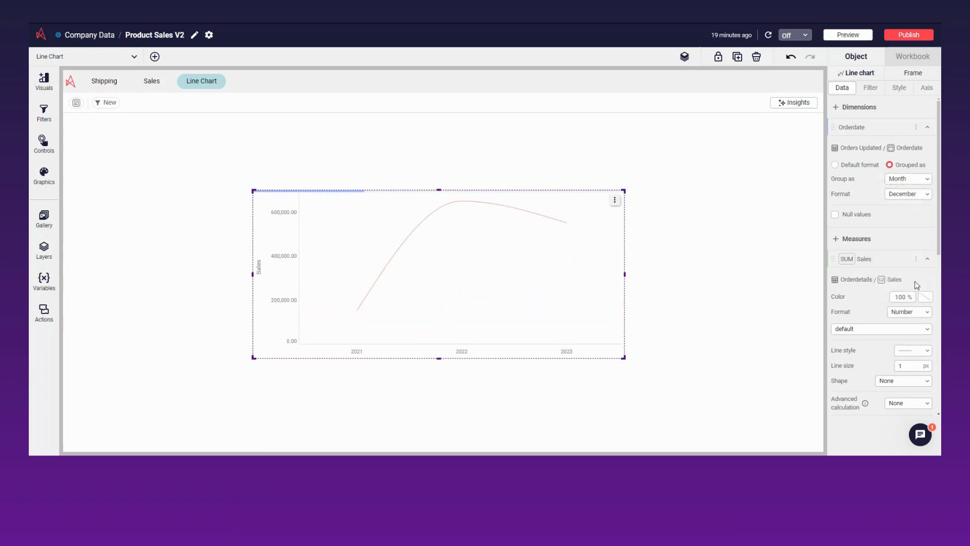
left_click(923, 198)
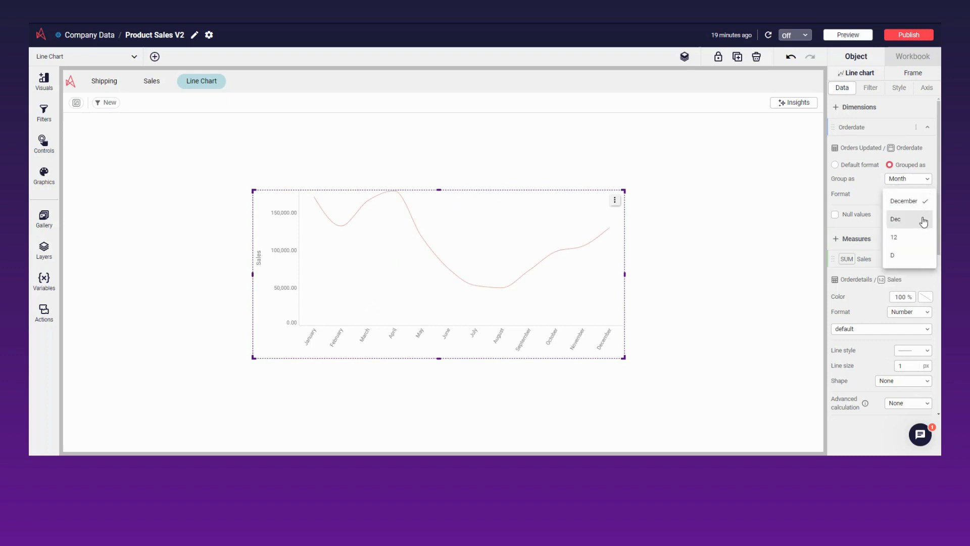
left_click(923, 221)
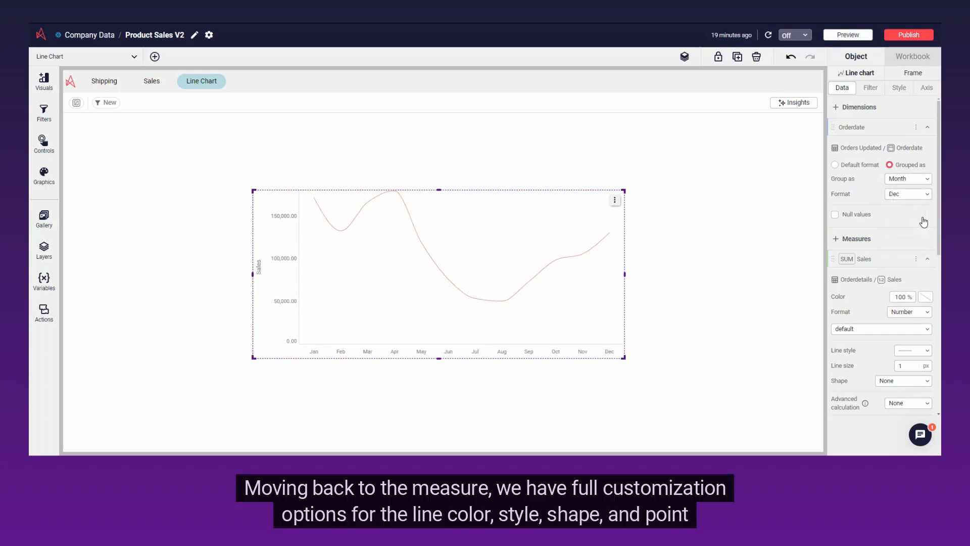
Set the Sales measure's line color to the blue theme color #4268cb
scroll(924, 222, "down", 1)
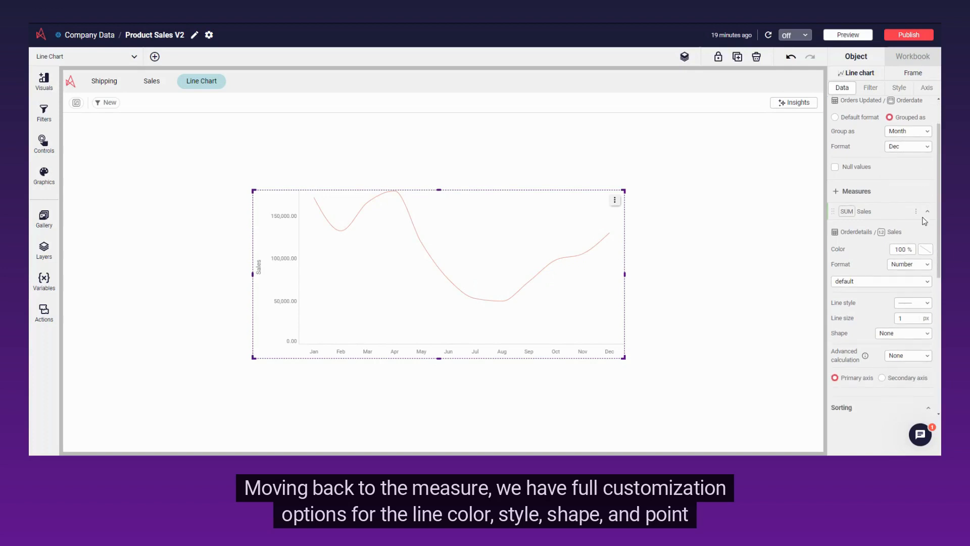
left_click(926, 250)
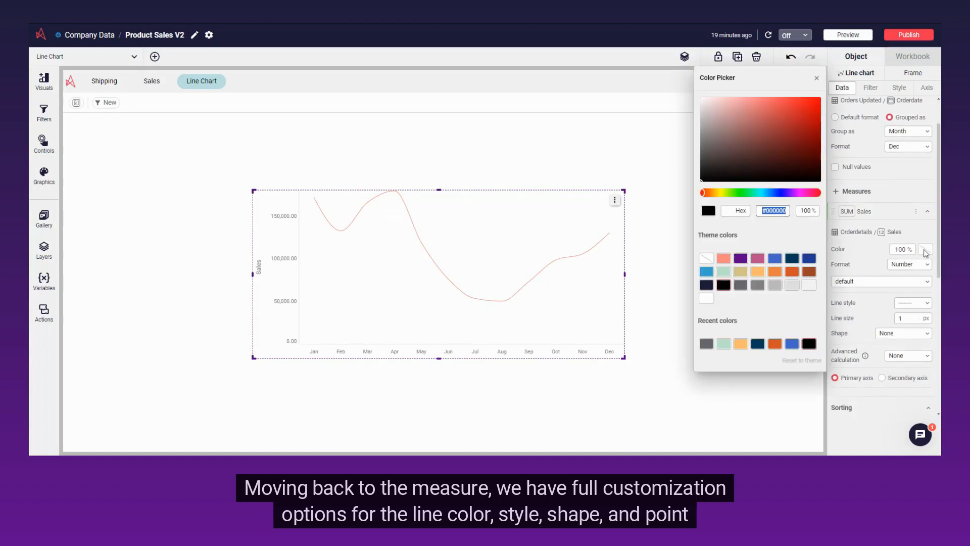
left_click(781, 261)
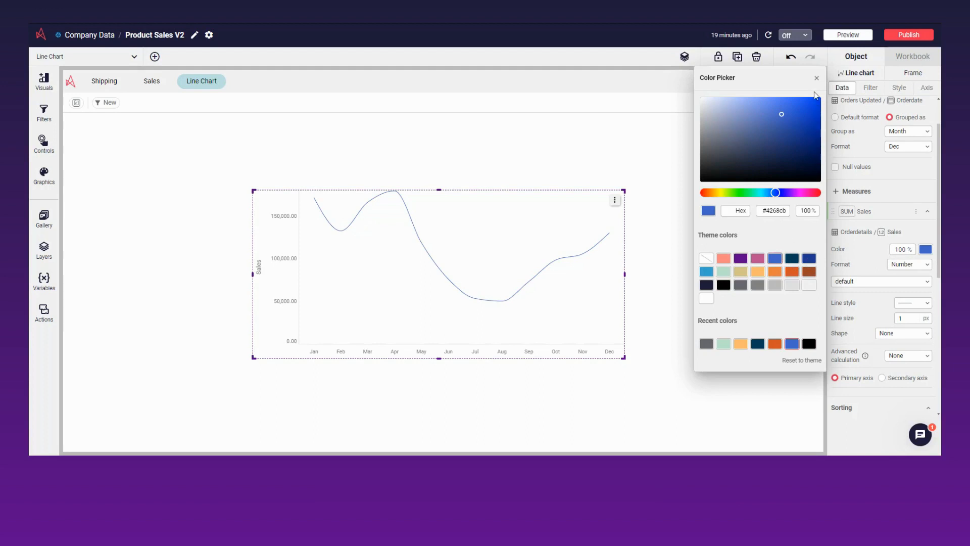
left_click(817, 79)
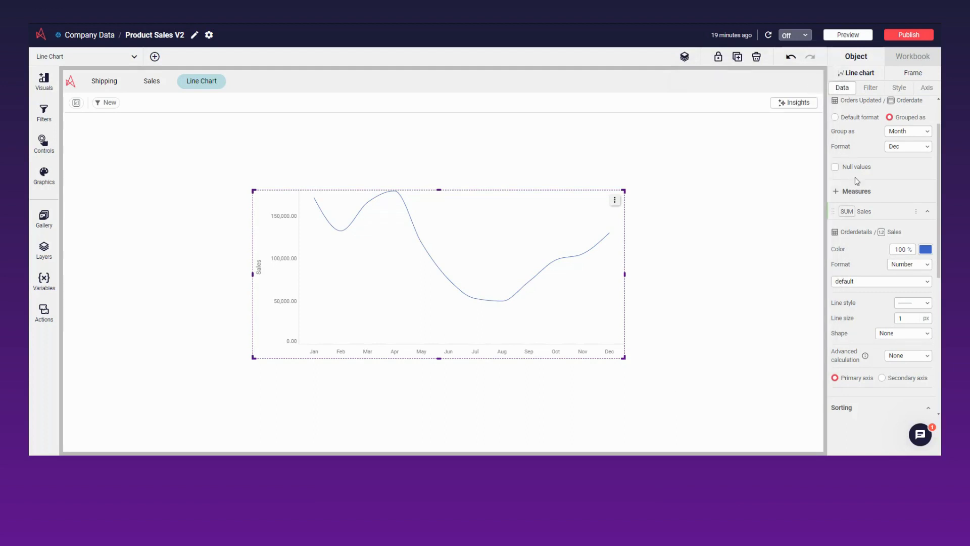
Format the Sales measure as an abbreviation in the 12.3M style with a $ prefix
scroll(894, 275, "down", 1)
scroll(896, 276, "down", 1)
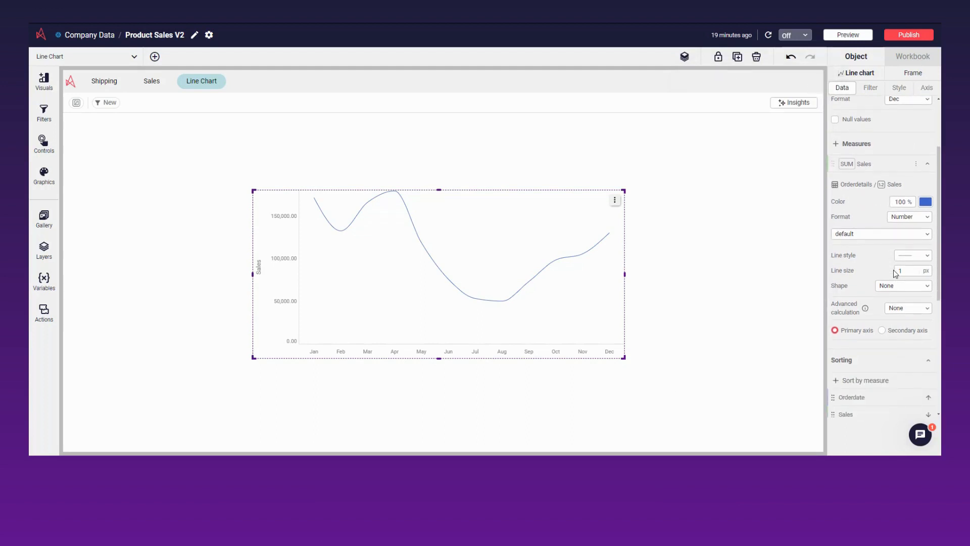
left_click(906, 218)
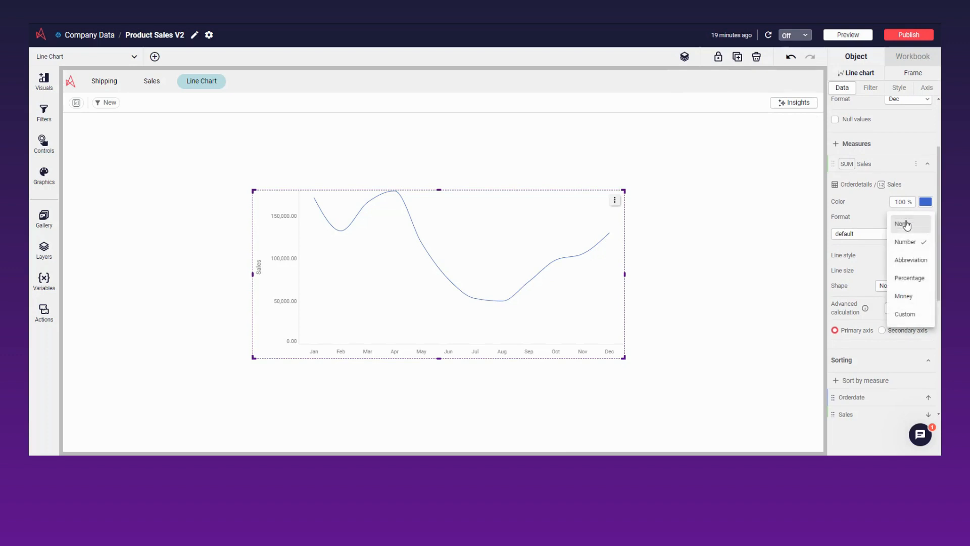
left_click(922, 262)
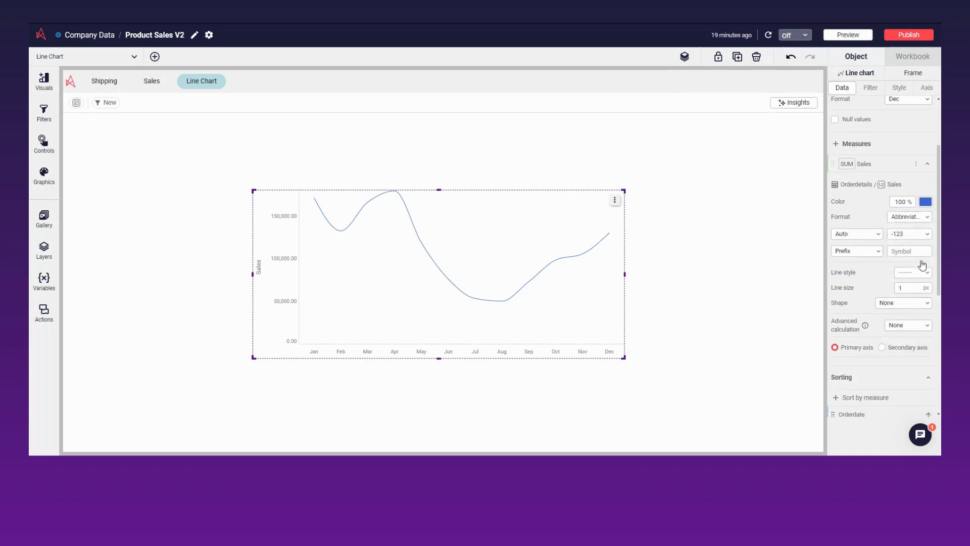
left_click(873, 237)
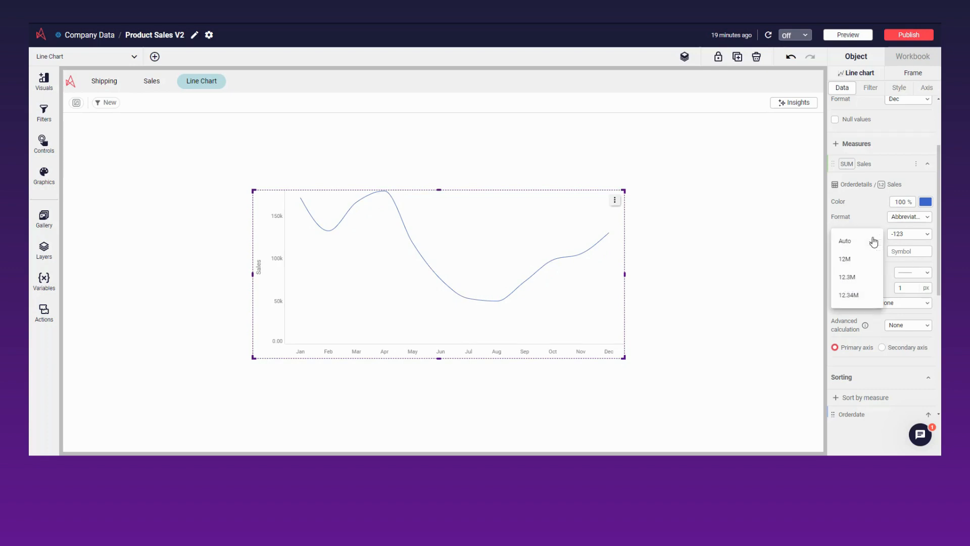
left_click(874, 279)
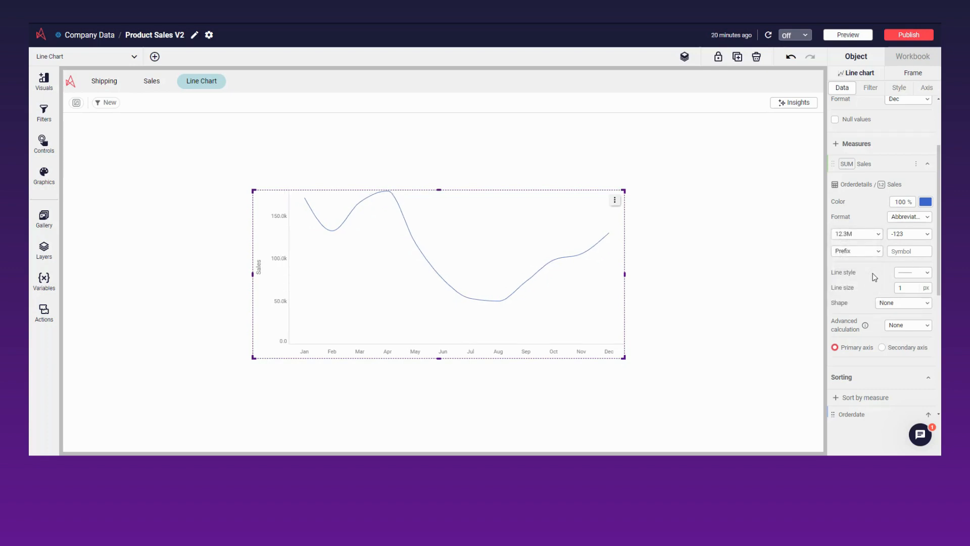
left_click(897, 252)
type("$")
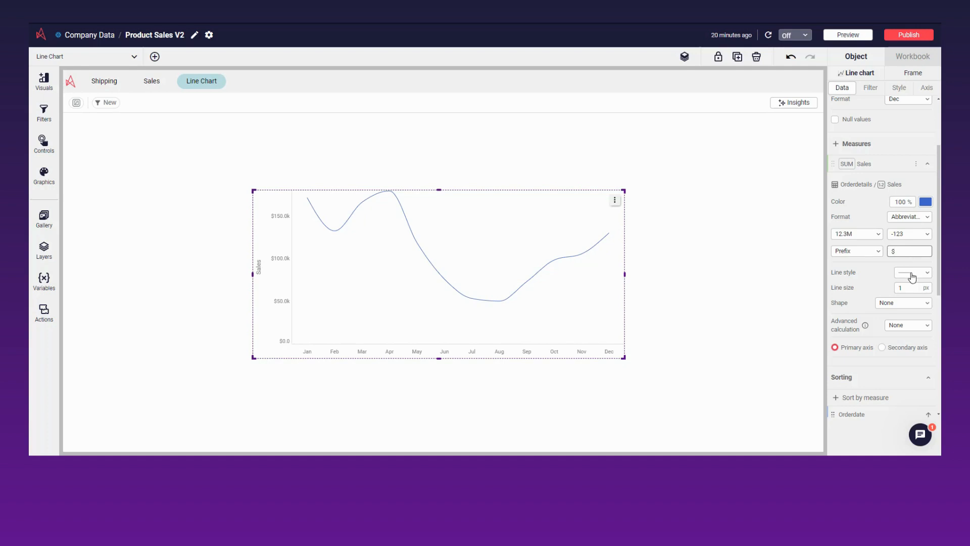
Set the Sales line size to 2 px and mark its points with Circle shapes of size 2
left_click(913, 272)
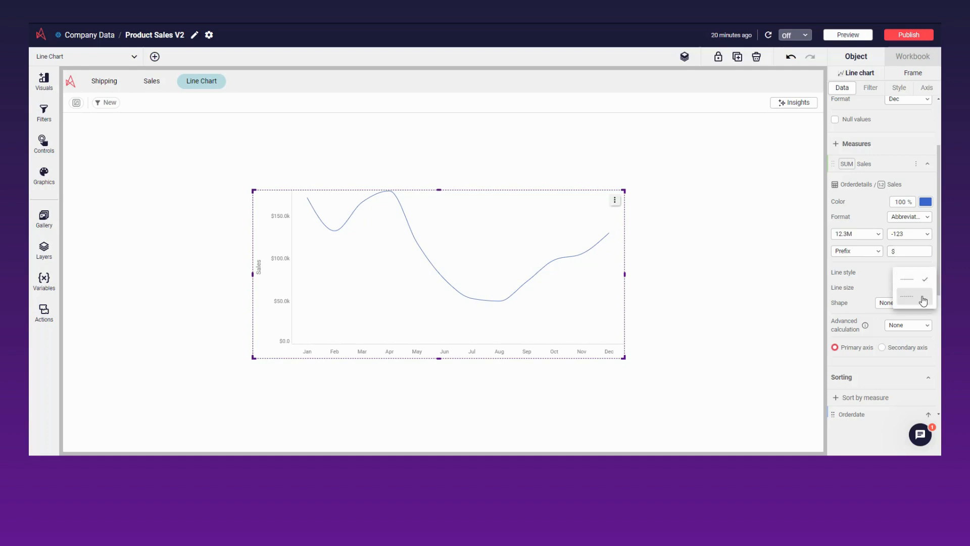
left_click(924, 283)
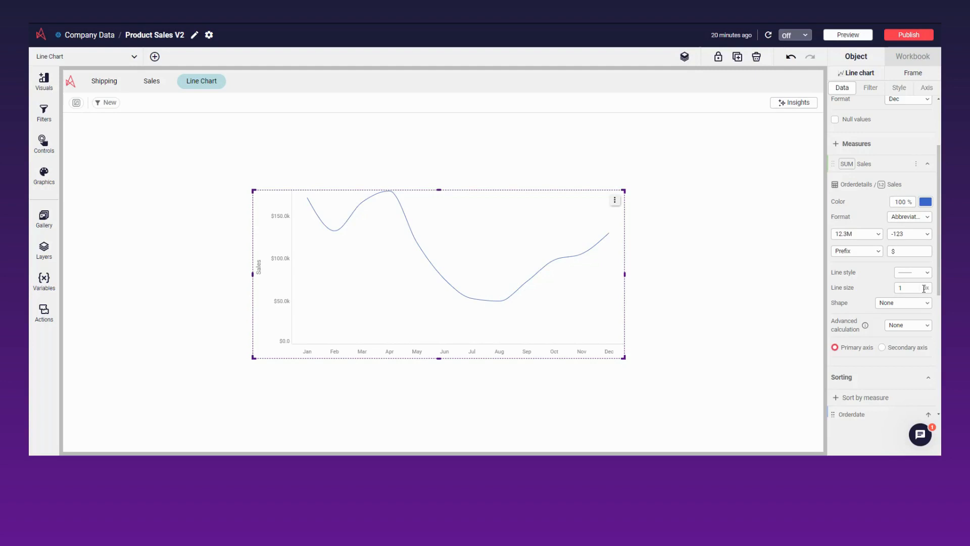
left_click(918, 288)
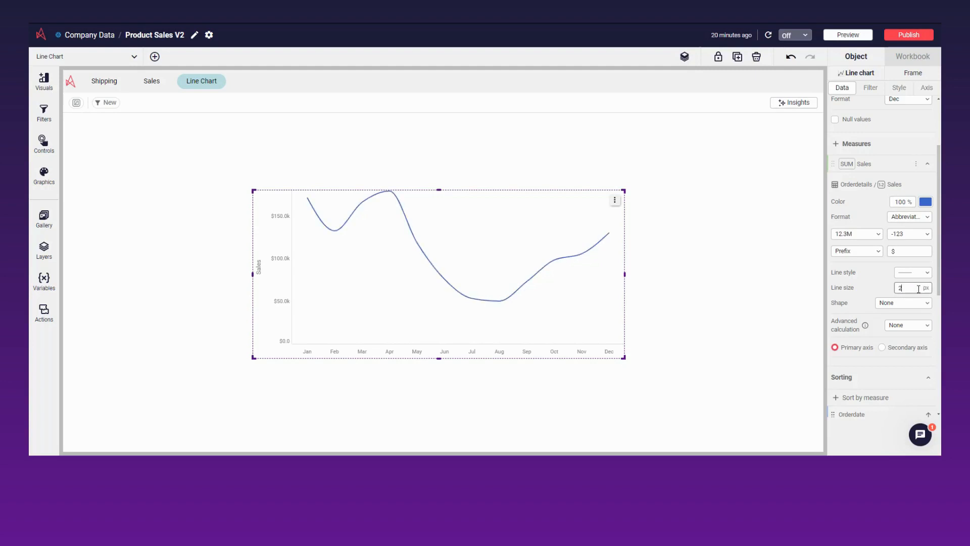
left_click(919, 303)
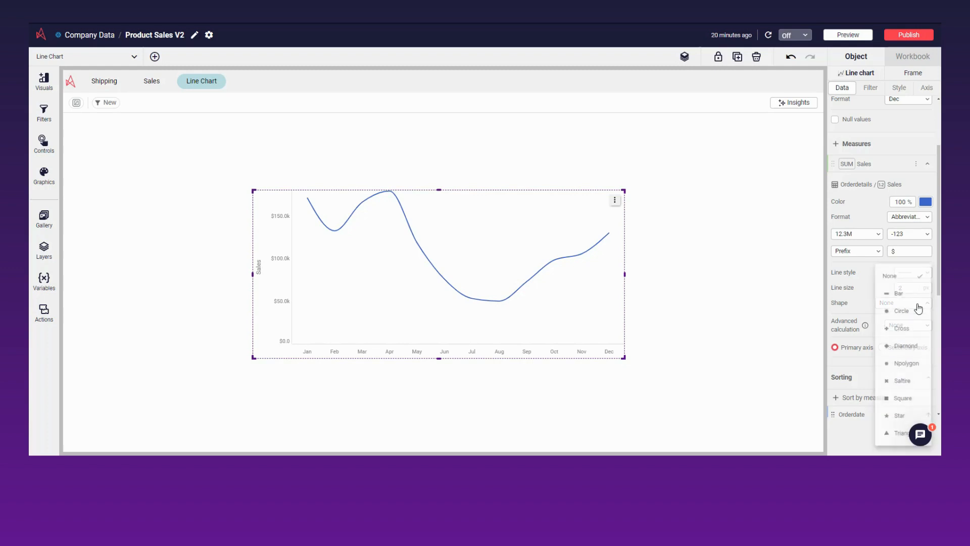
left_click(916, 312)
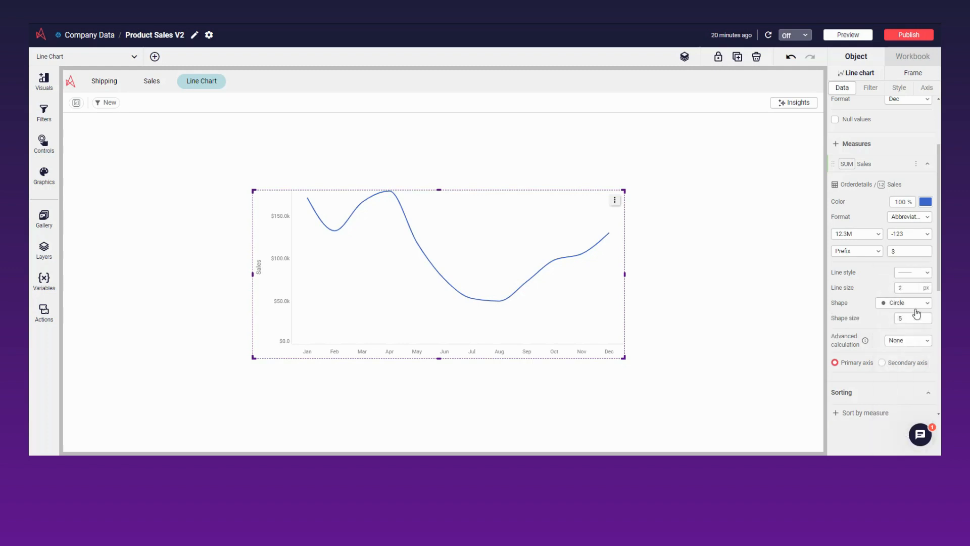
left_click(915, 317)
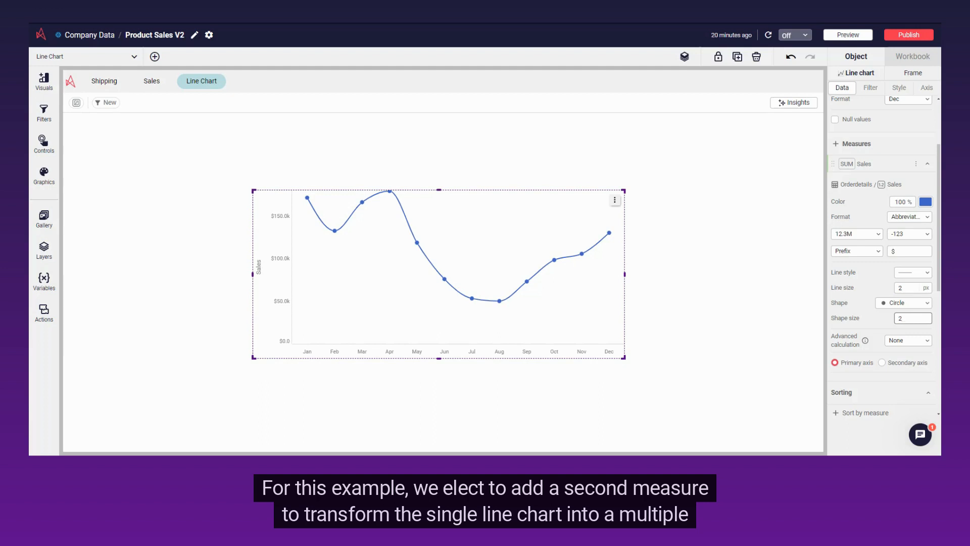
Add the REGIONDESCRIPTION field from Region and Territory as a second dimension of the line chart
scroll(882, 253, "up", 2)
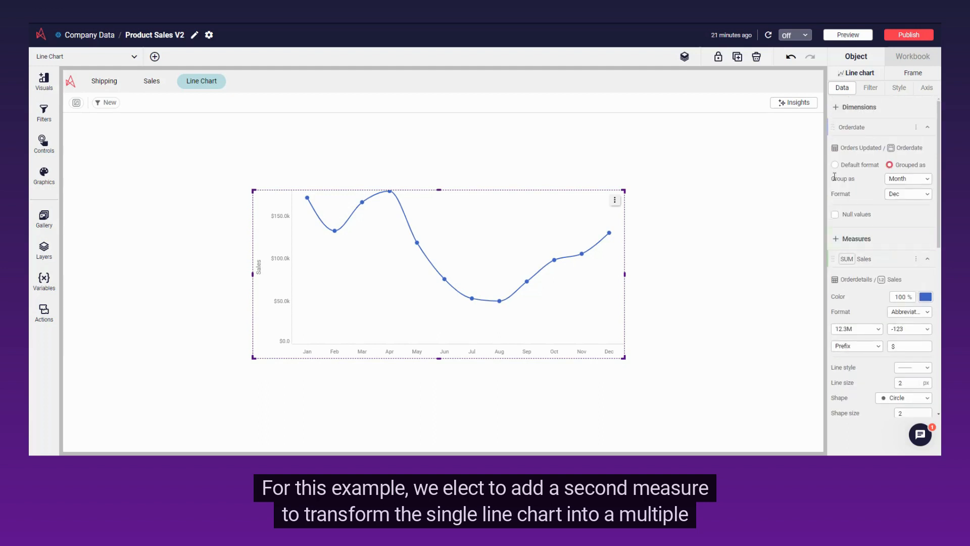
left_click(835, 108)
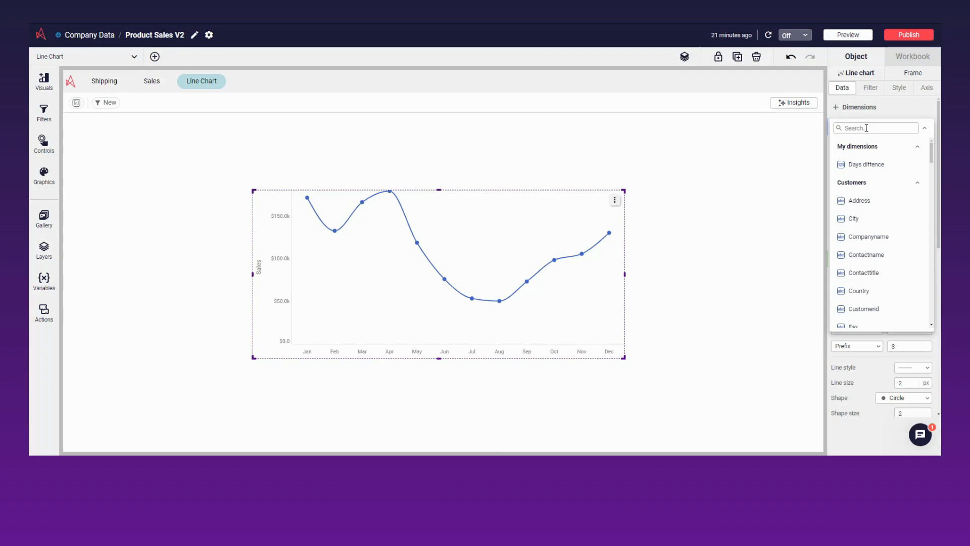
type("reg")
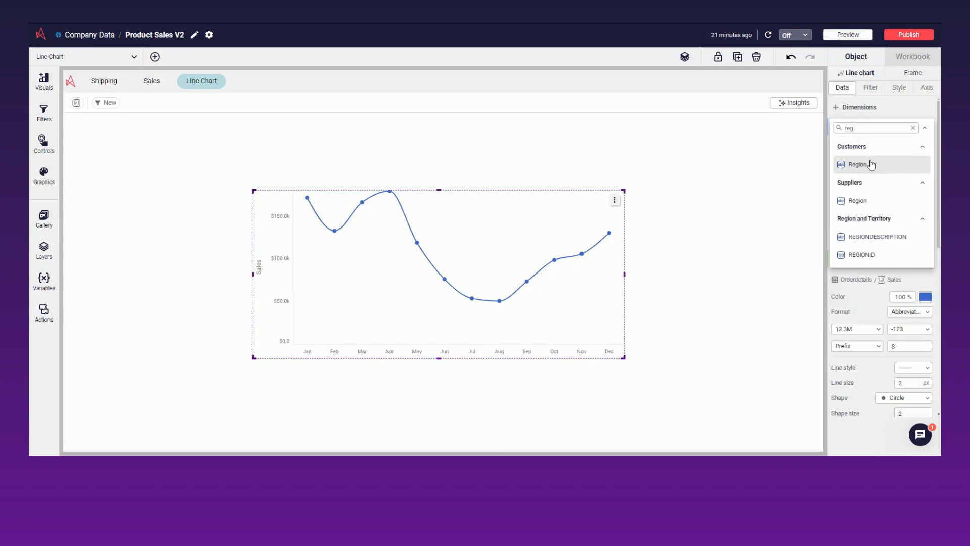
left_click(921, 244)
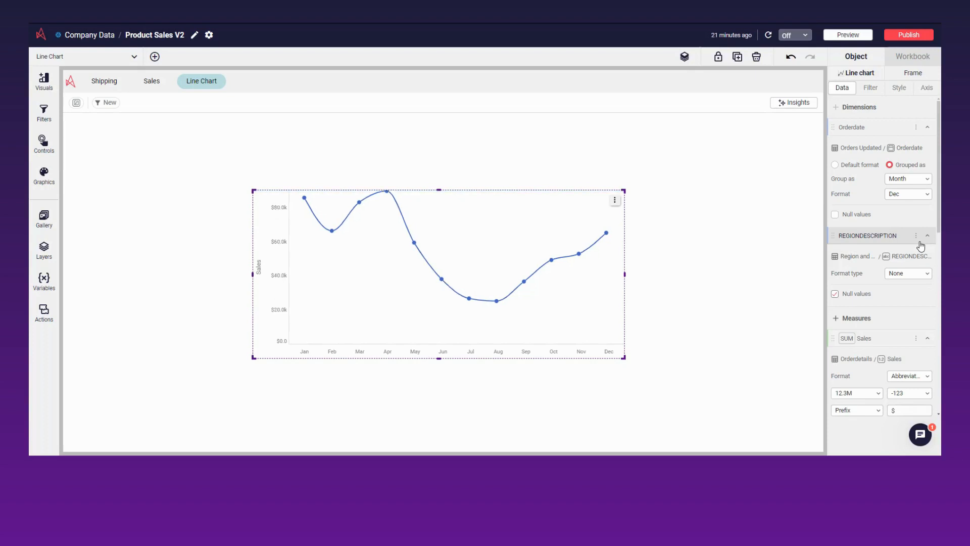
Rename the REGIONDESCRIPTION dimension as Region
left_click(916, 236)
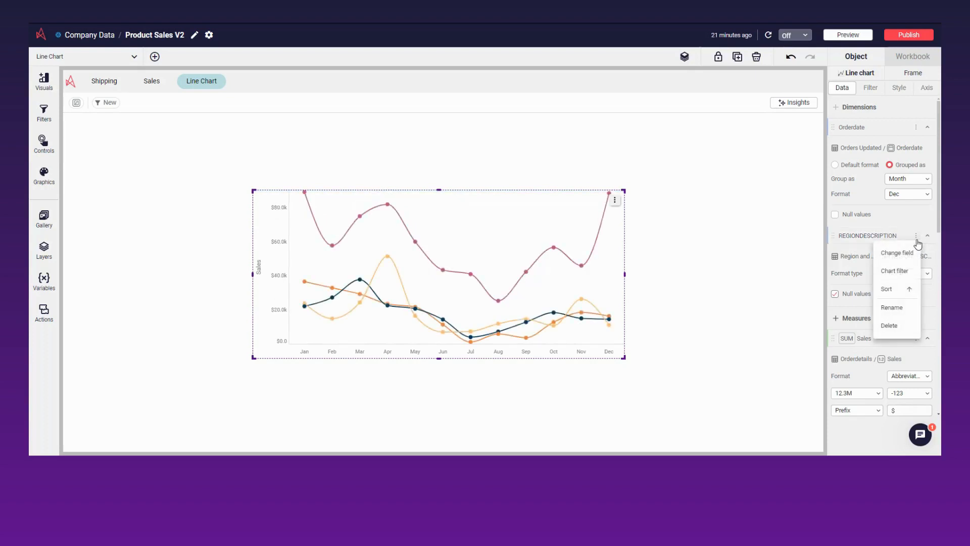
left_click(915, 316)
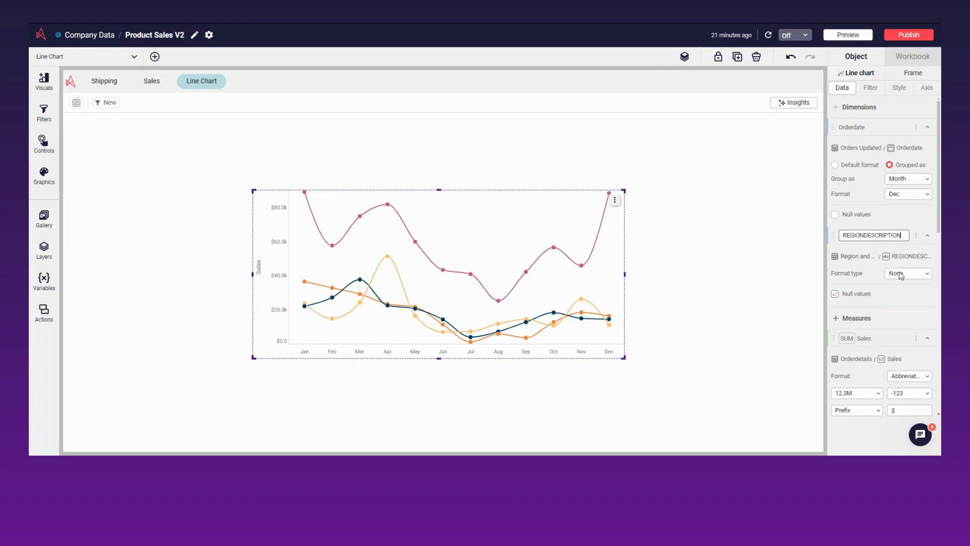
double_click(879, 236)
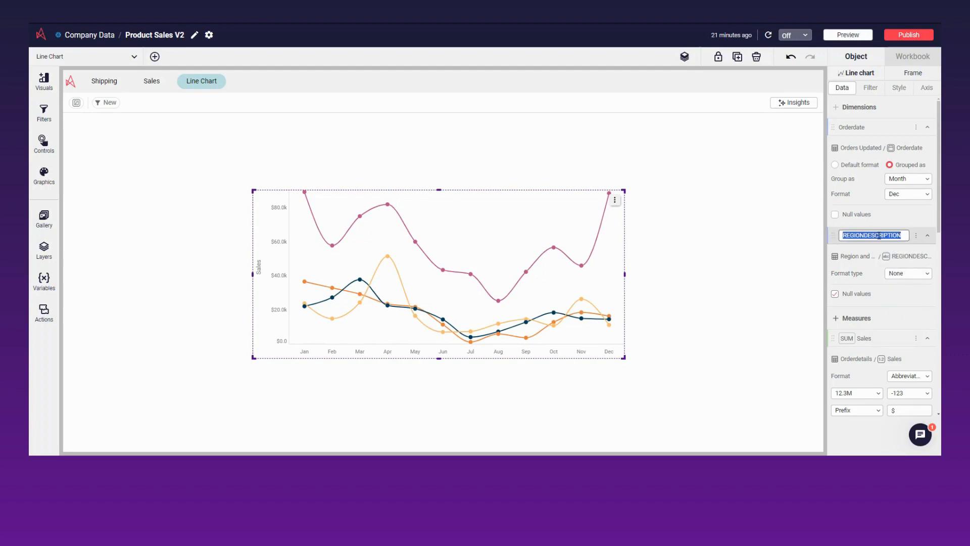
type("Region")
key("Return")
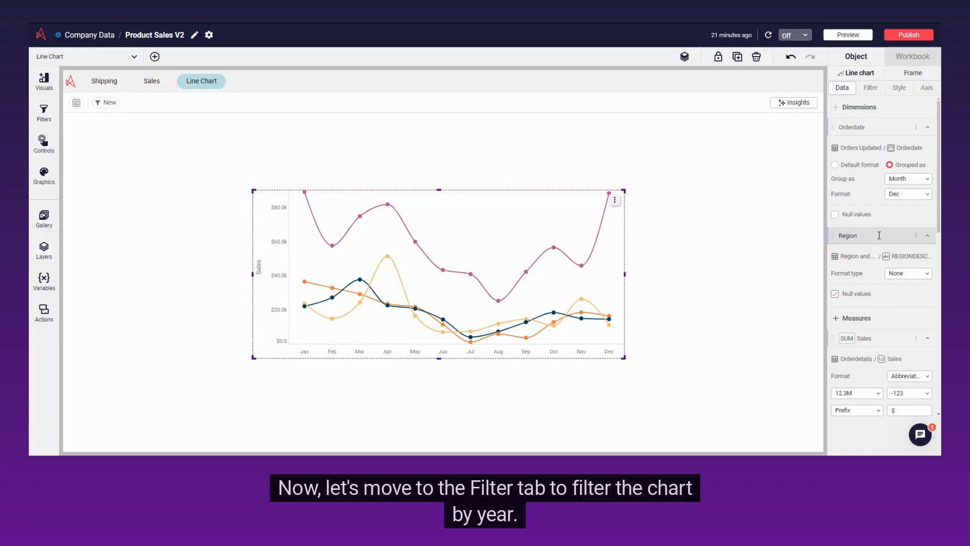
Apply a chart filter where the Year field from Orders Updated equals 2023
left_click(878, 91)
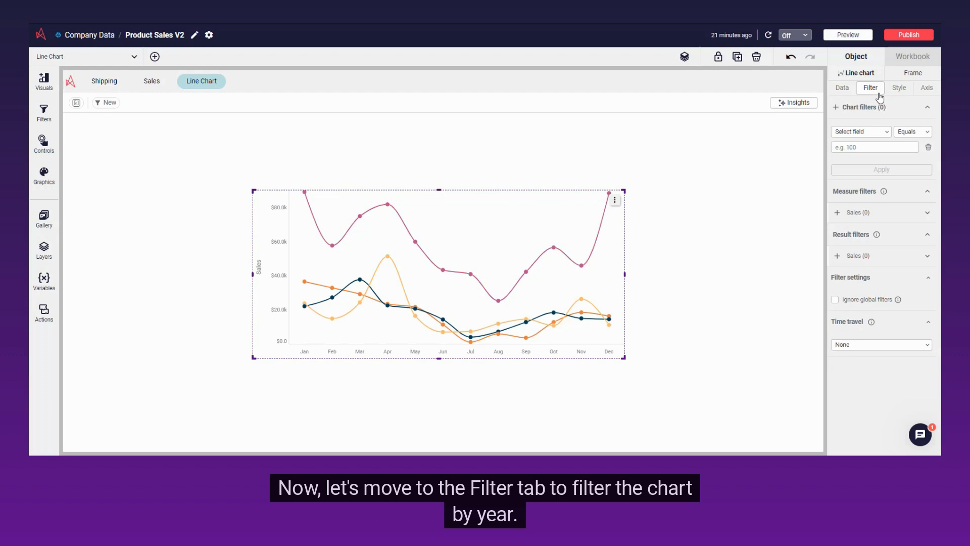
left_click(878, 133)
type("year")
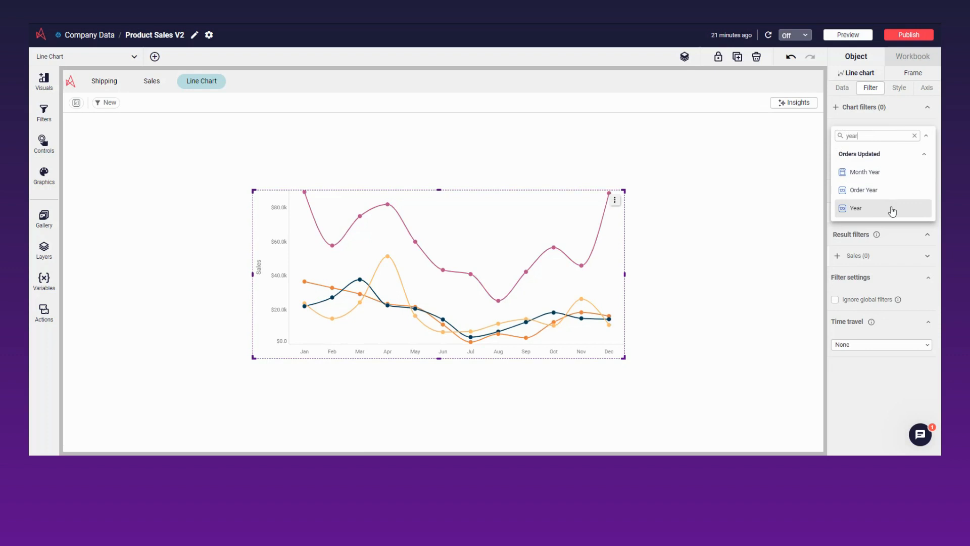
left_click(890, 206)
left_click(897, 147)
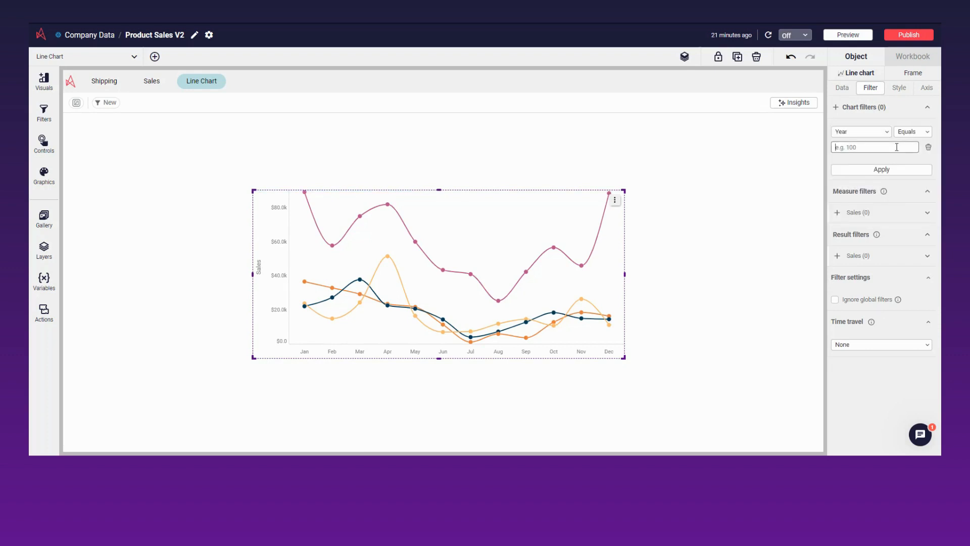
type("2023")
left_click(910, 171)
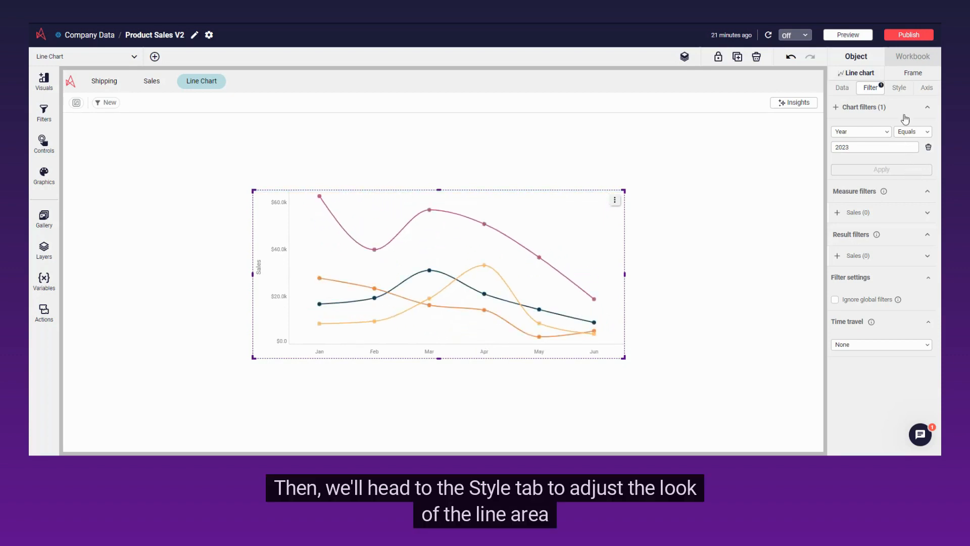
Switch the chart to the unstacked area style with the Curve line type, keeping the default theme palette
left_click(904, 97)
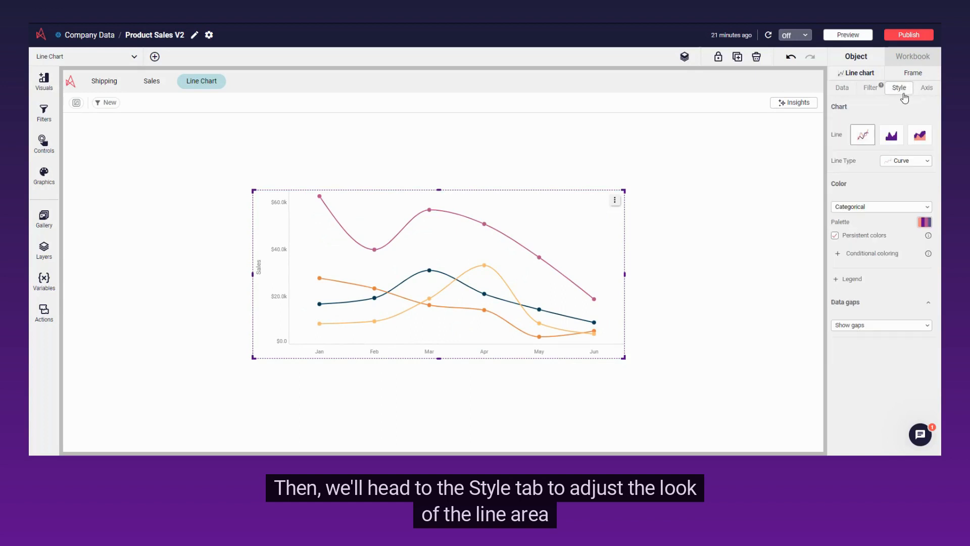
left_click(897, 143)
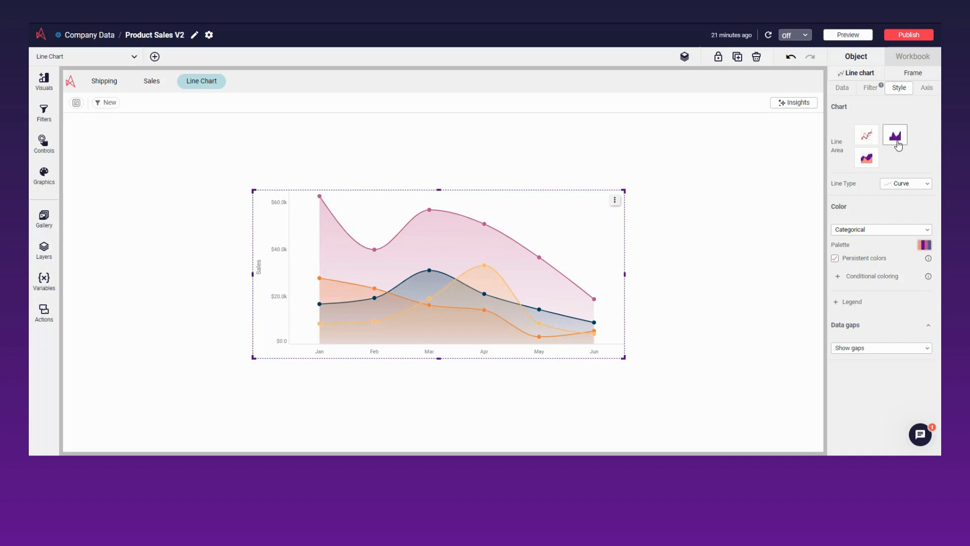
left_click(927, 186)
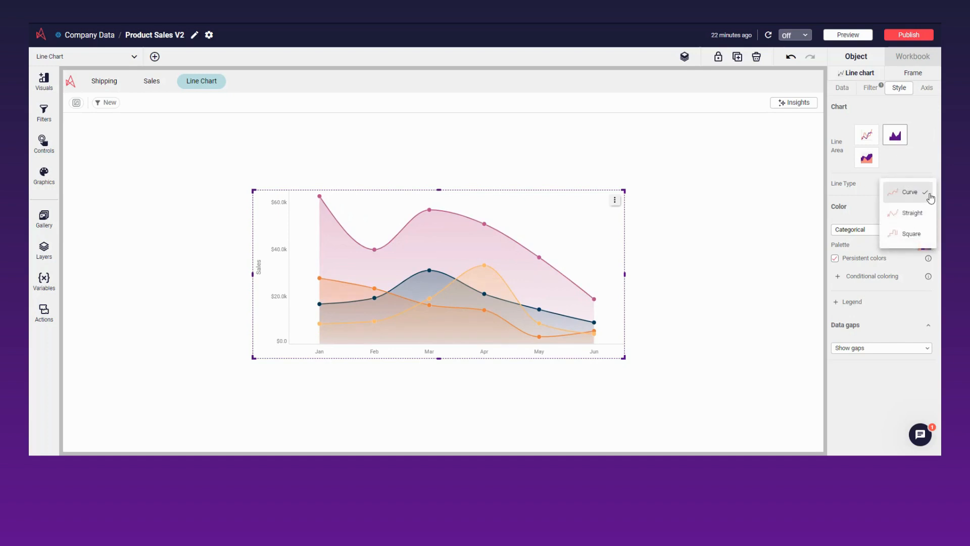
left_click(929, 193)
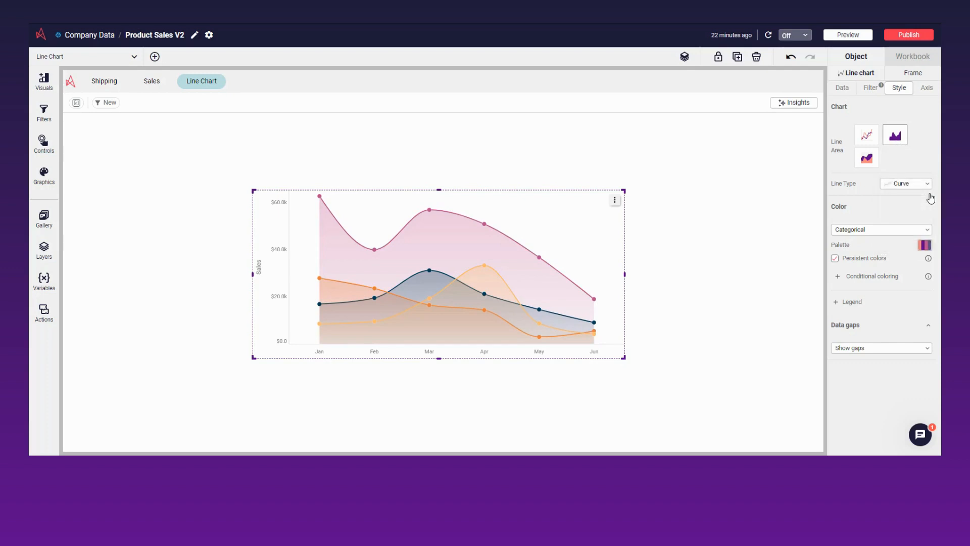
left_click(924, 245)
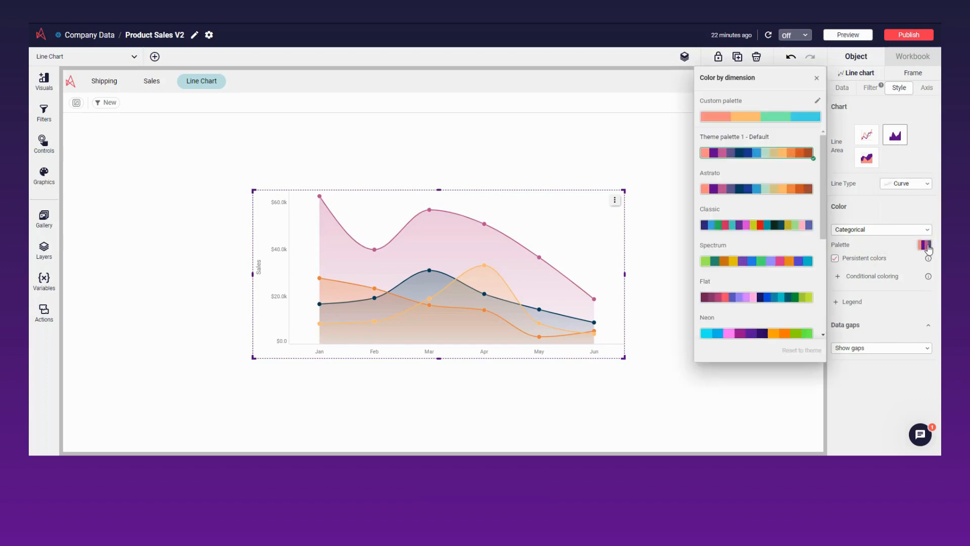
left_click(815, 76)
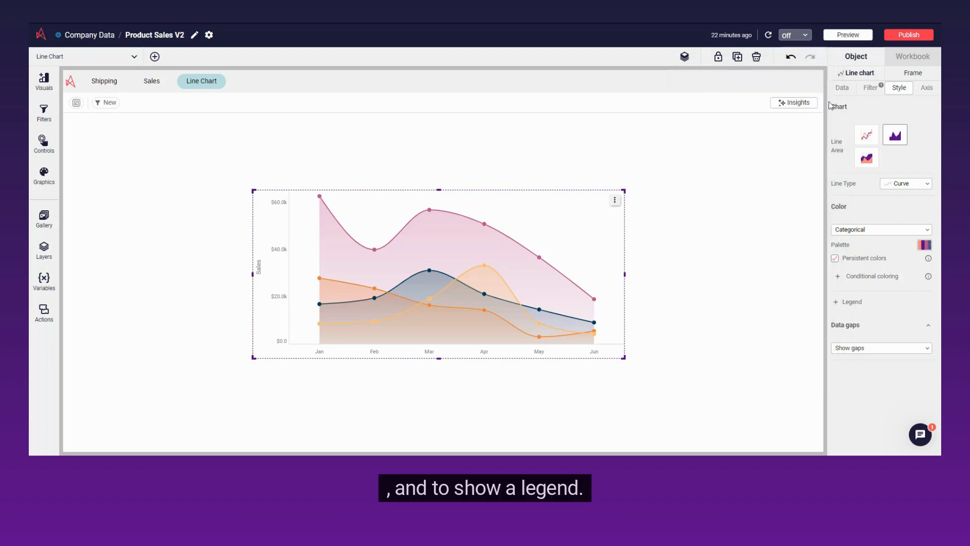
Add a legend at the Top of the chart with a font size of 14 px
left_click(835, 303)
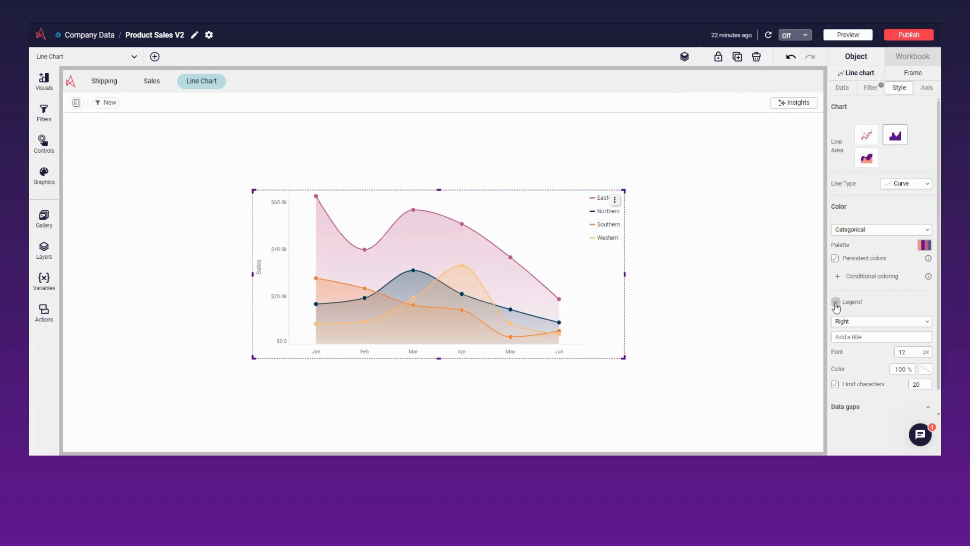
left_click(932, 324)
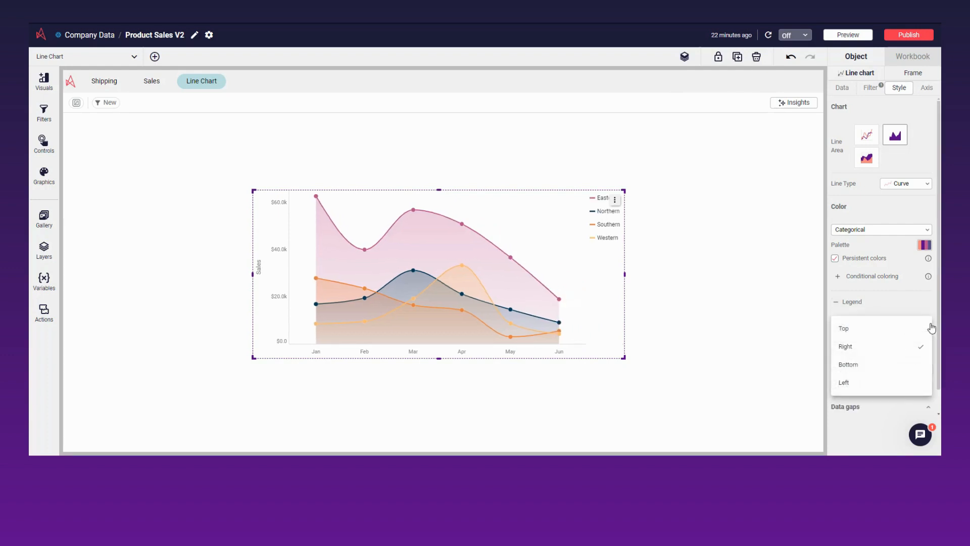
left_click(925, 328)
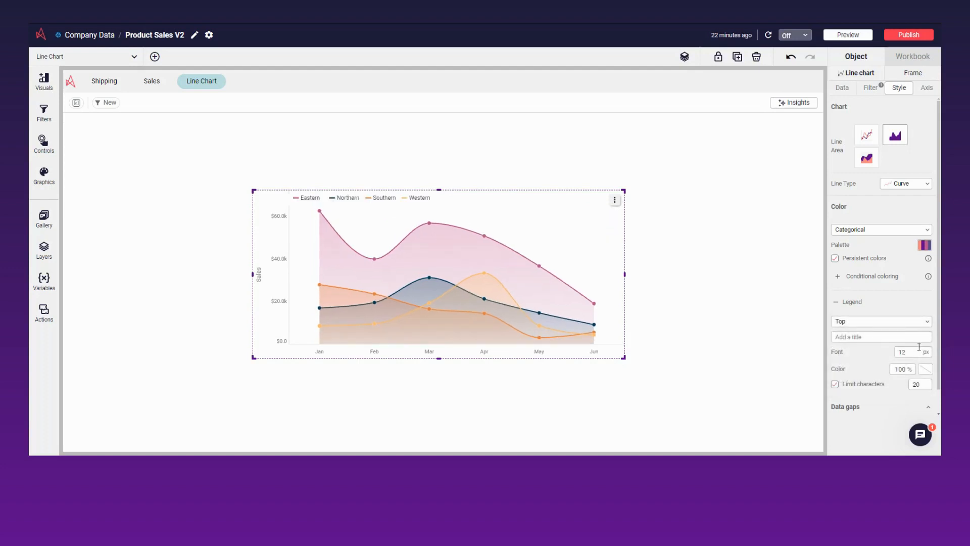
left_click(919, 348)
key("BackSpace")
type("4")
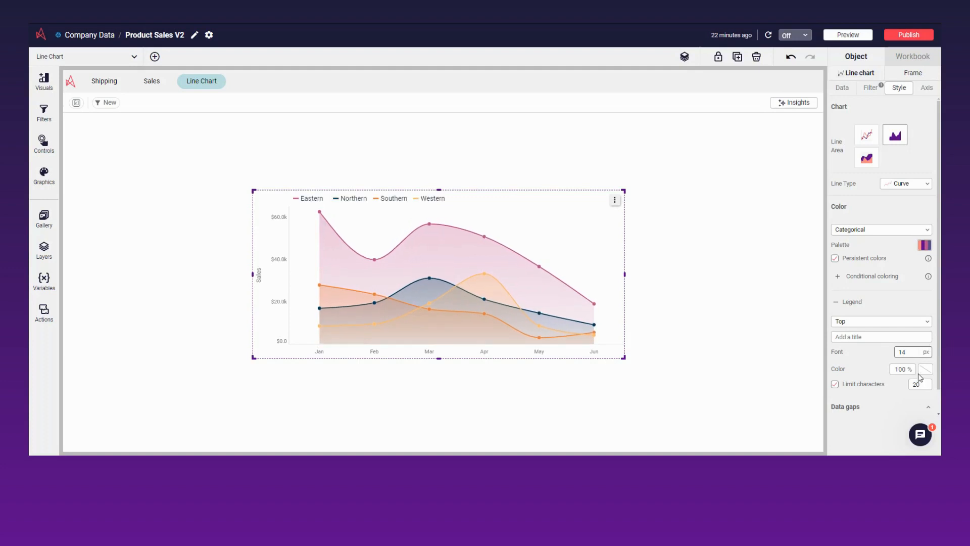
Set the legend's text color to the black theme color #000000
left_click(920, 372)
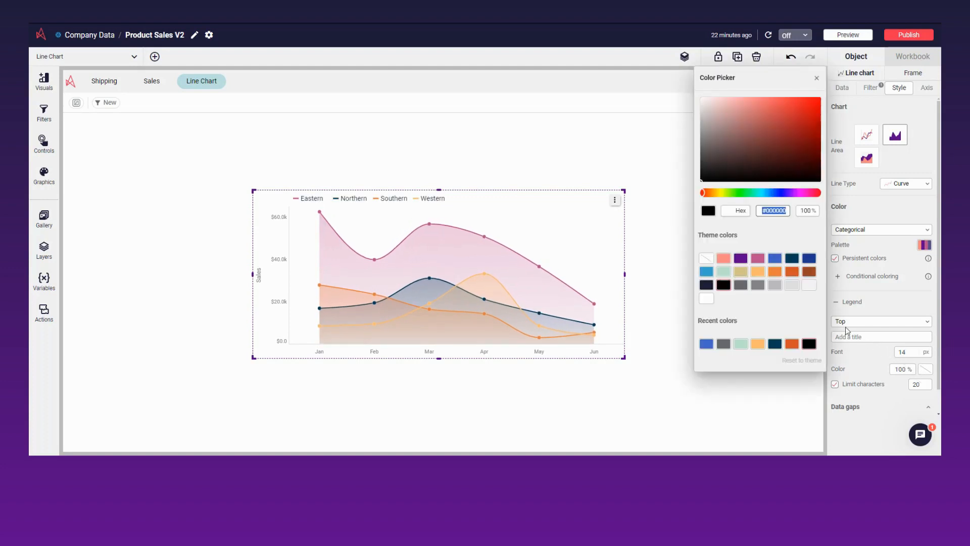
left_click(776, 259)
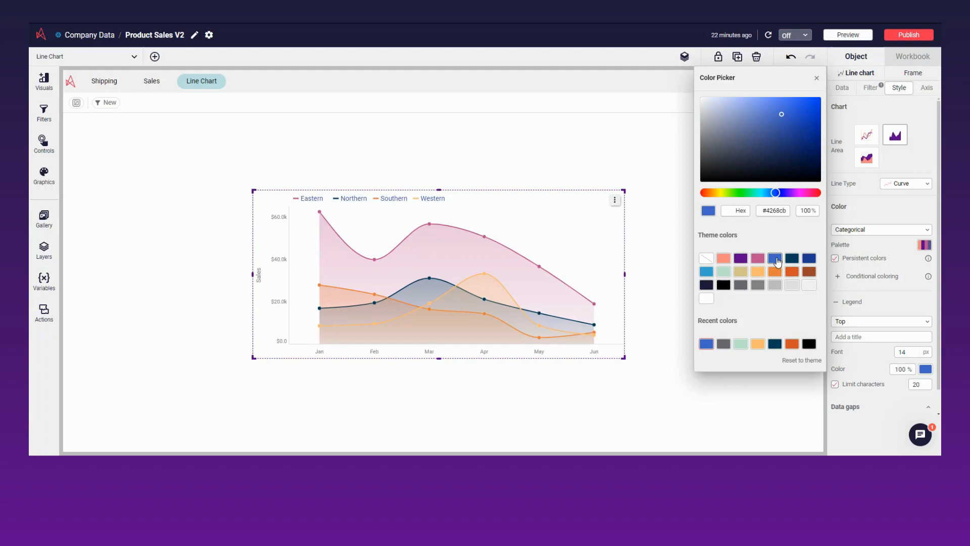
left_click(724, 286)
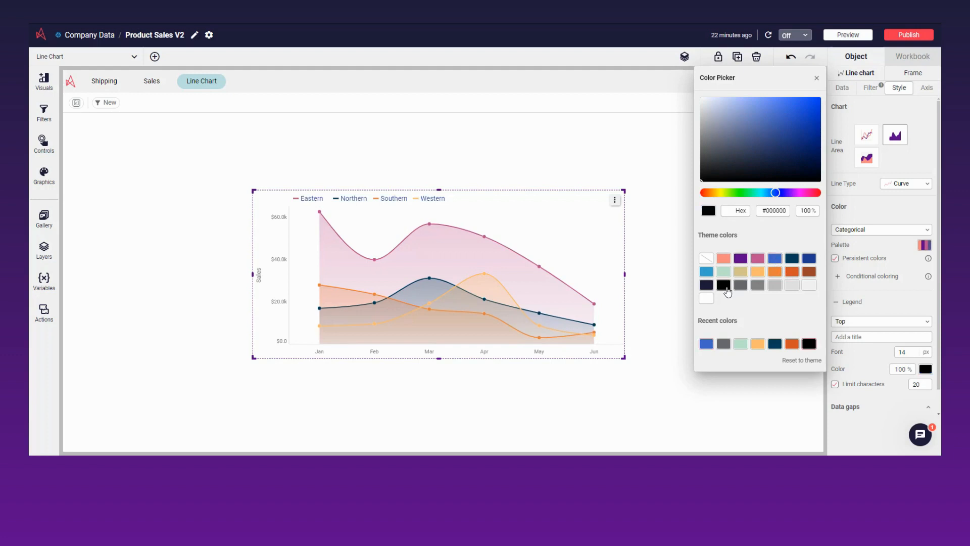
left_click(817, 79)
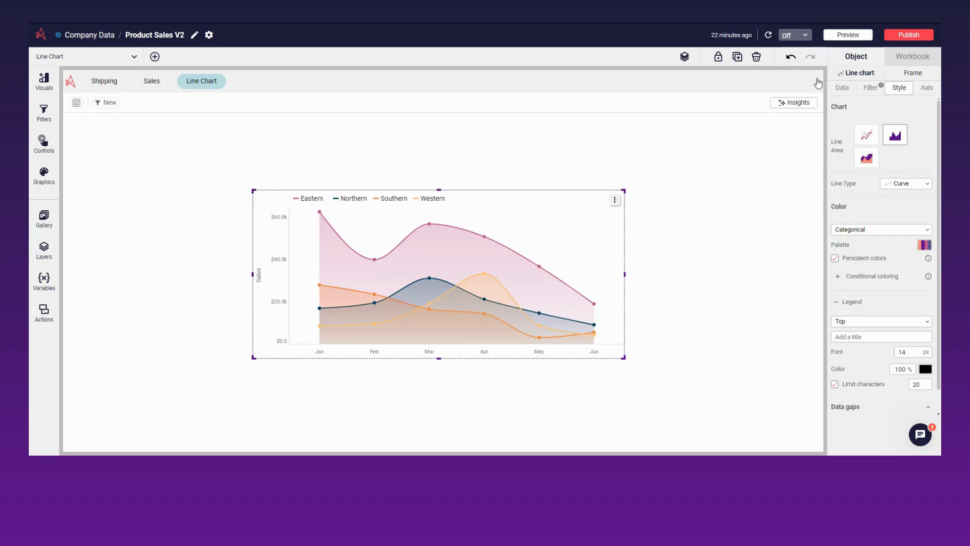
Show ticks on the dimension axis without a title, and set its label color to the dark gray theme color #68686e
left_click(926, 89)
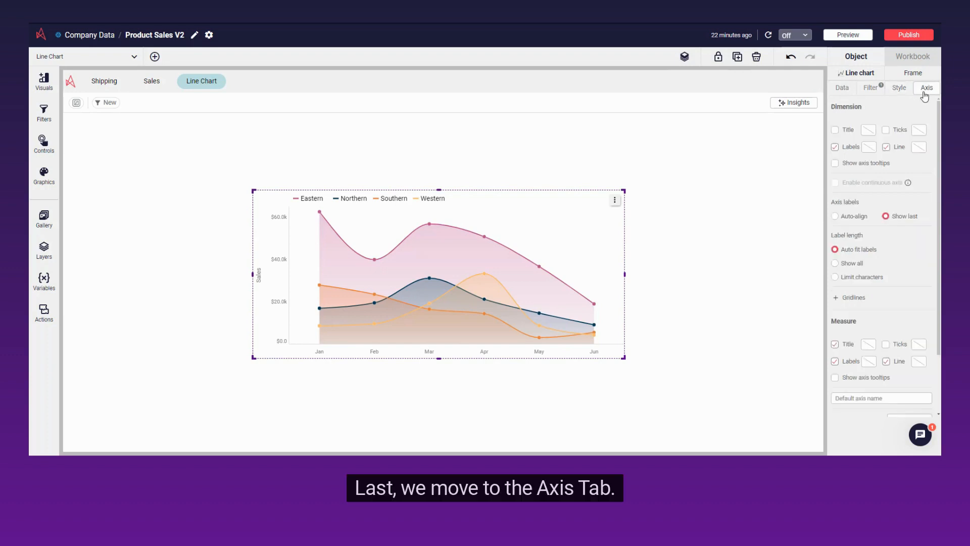
left_click(886, 132)
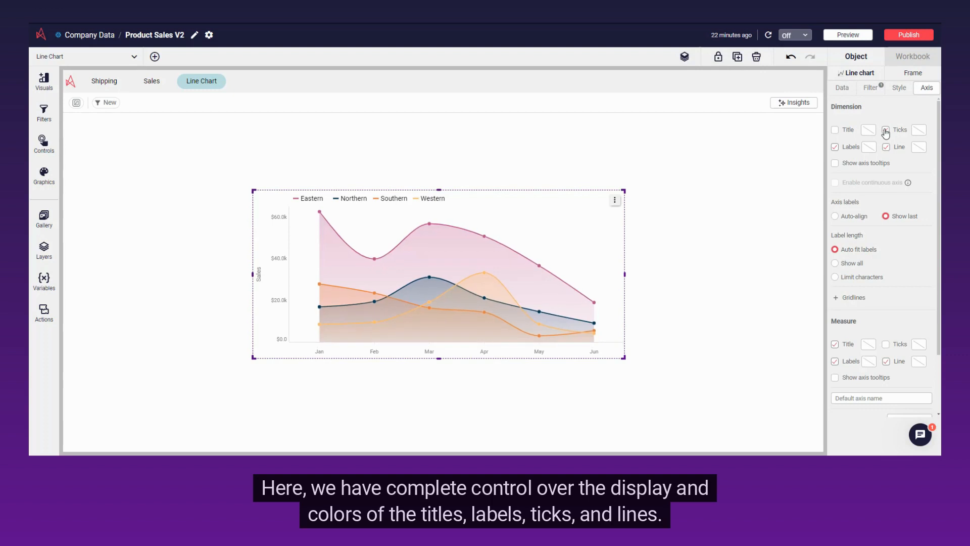
left_click(835, 132)
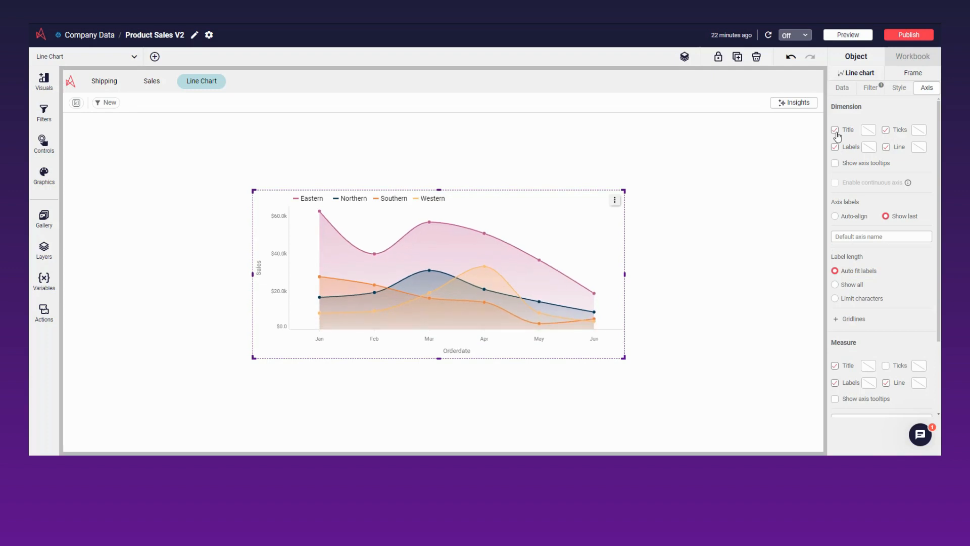
left_click(836, 132)
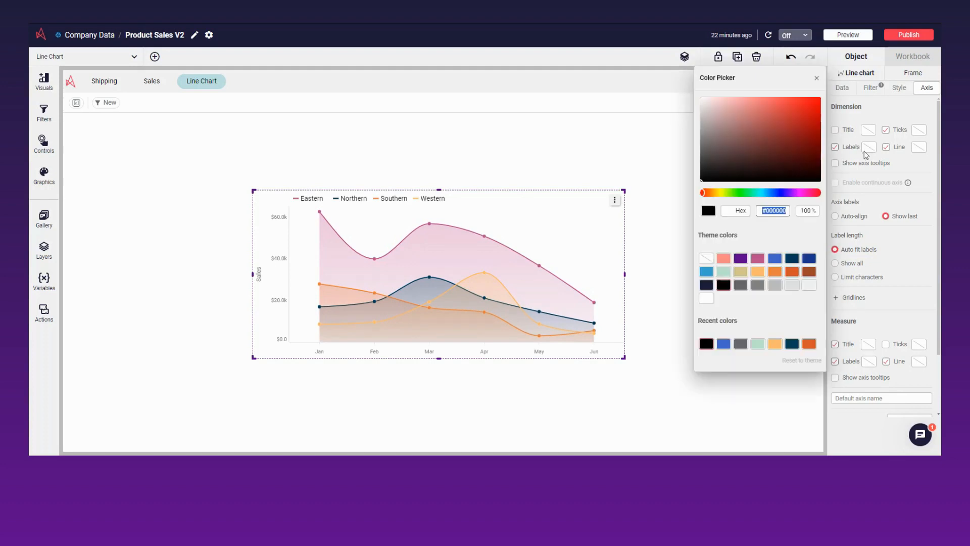
left_click(745, 287)
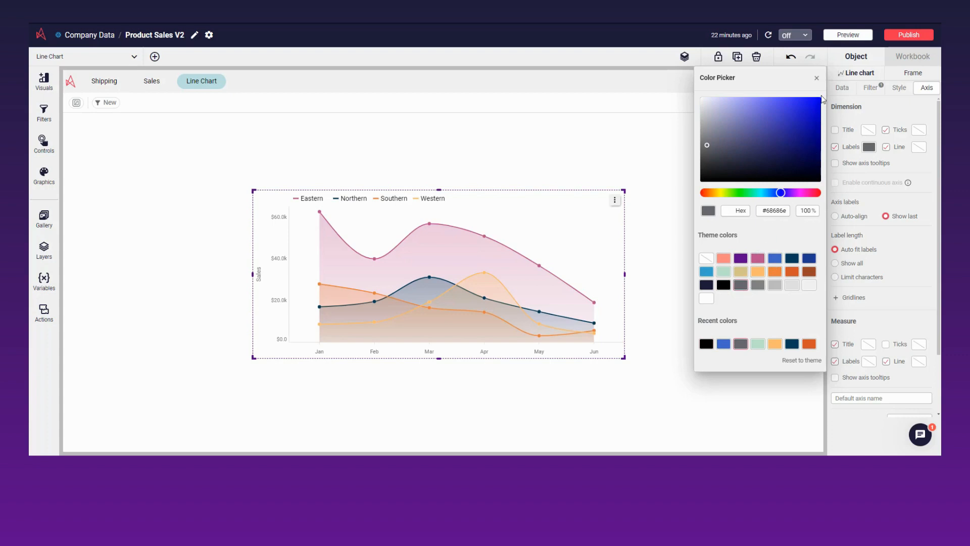
left_click(817, 77)
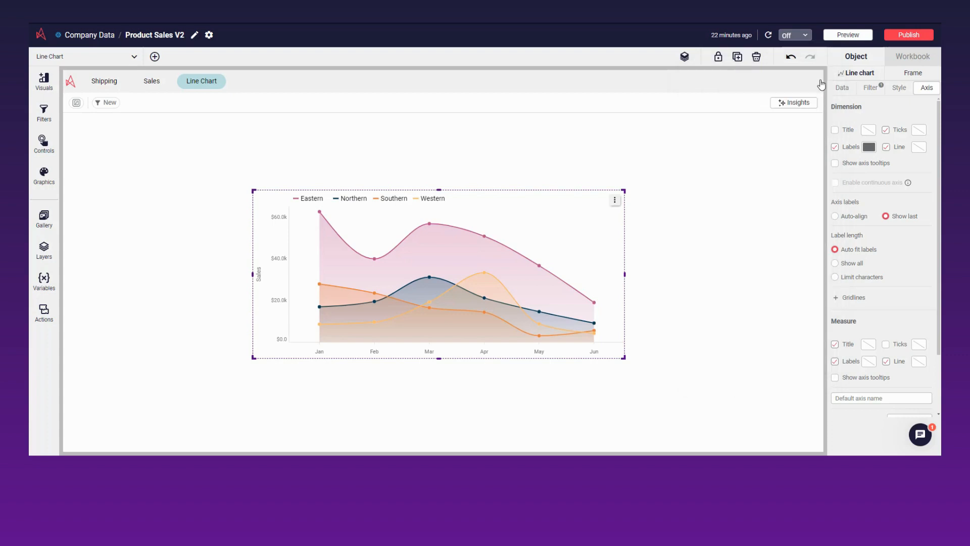
Set the measure axis label color to the dark gray theme color #68686e
scroll(892, 184, "down", 3)
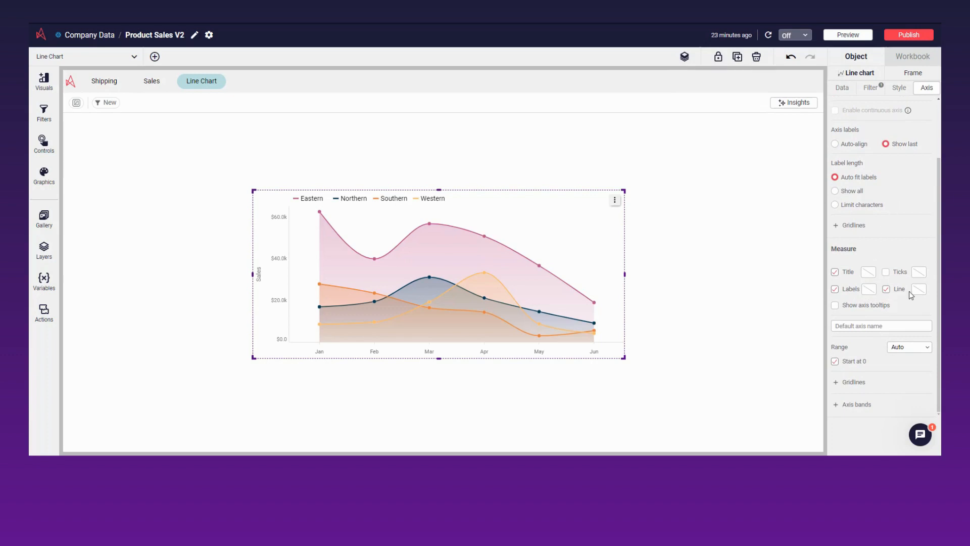
left_click(868, 292)
left_click(740, 285)
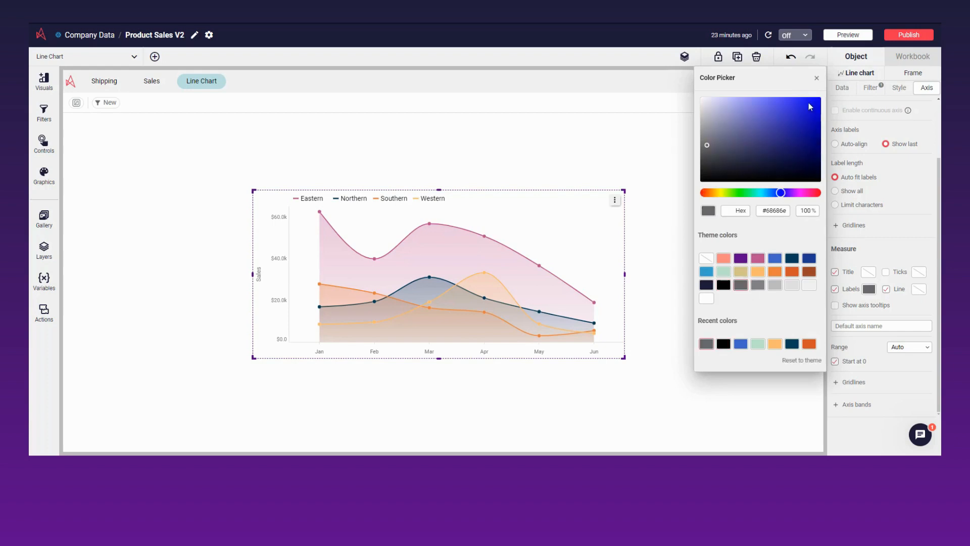
left_click(815, 80)
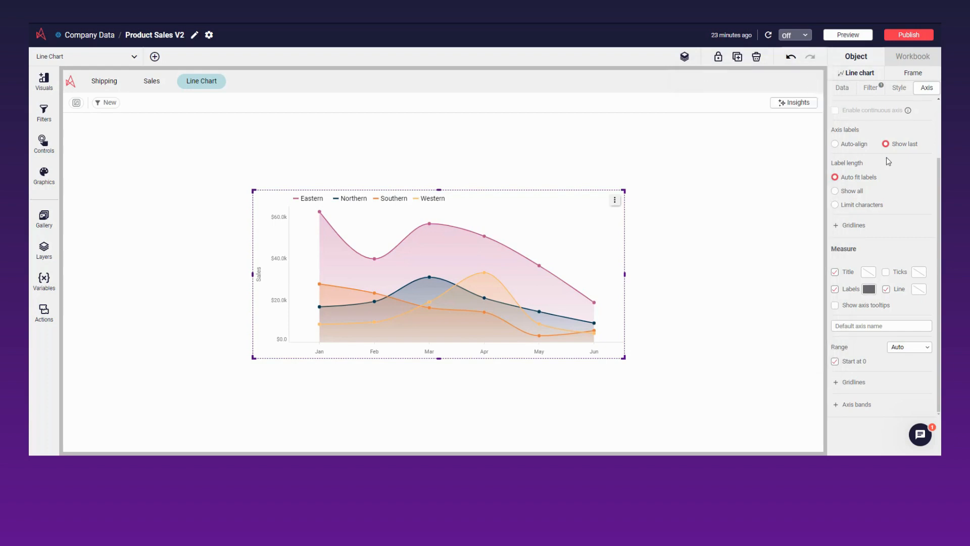
Examine the range options available for the measure axis and keep the range on Auto
left_click(918, 348)
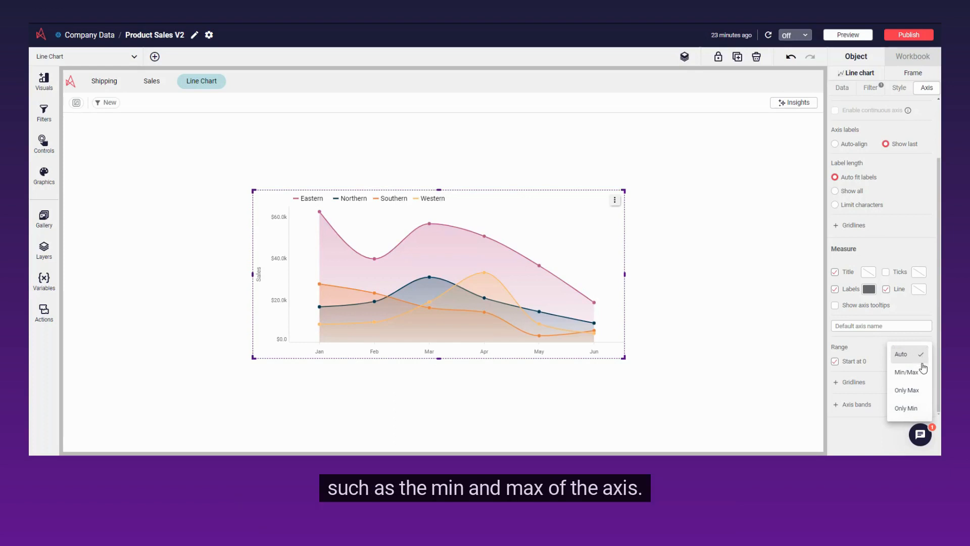
left_click(926, 358)
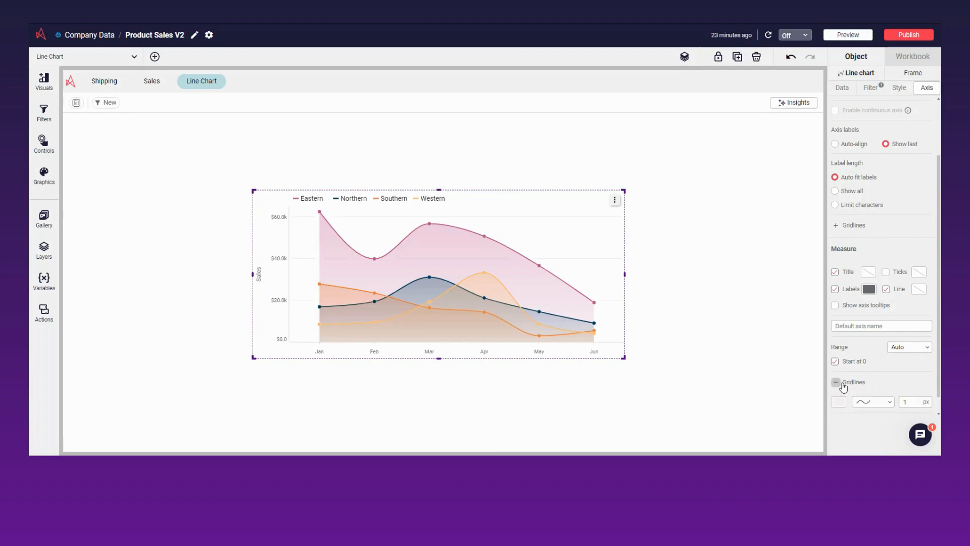
Add gridlines to the measure axis and set their color to the light gray theme color #e0e0e0
left_click(835, 383)
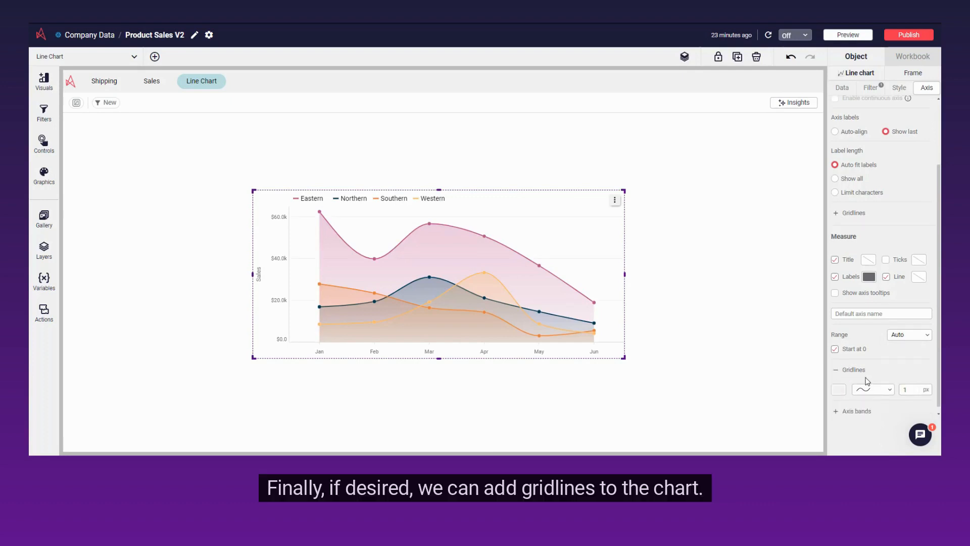
left_click(840, 385)
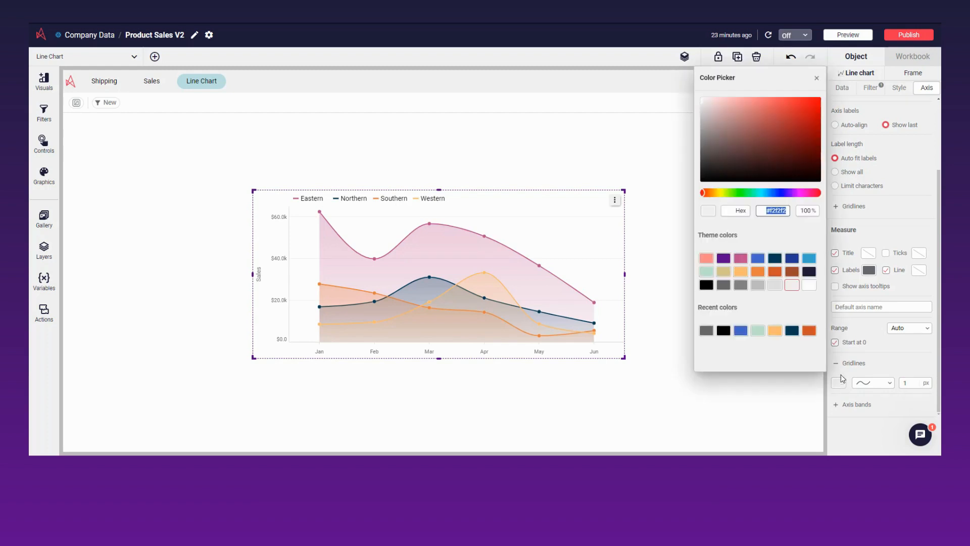
left_click(780, 287)
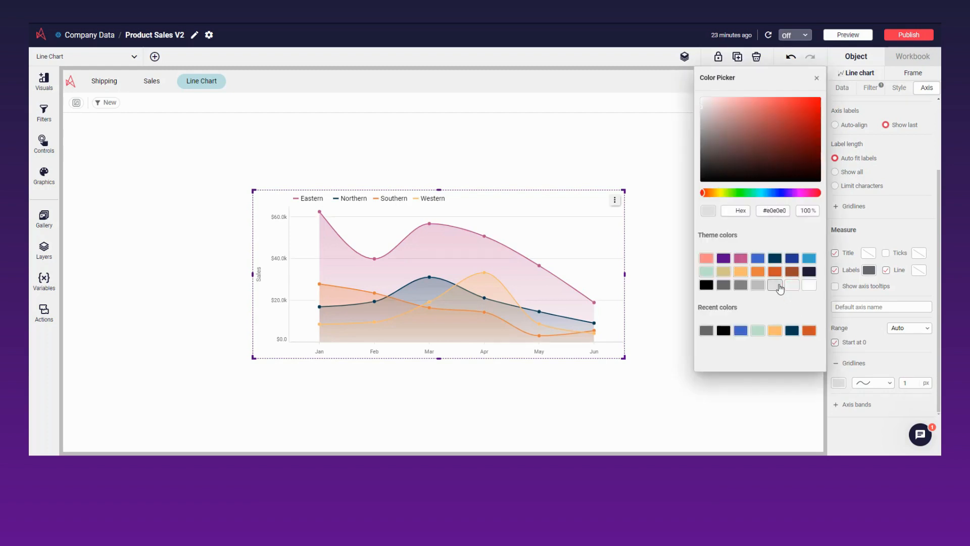
left_click(818, 78)
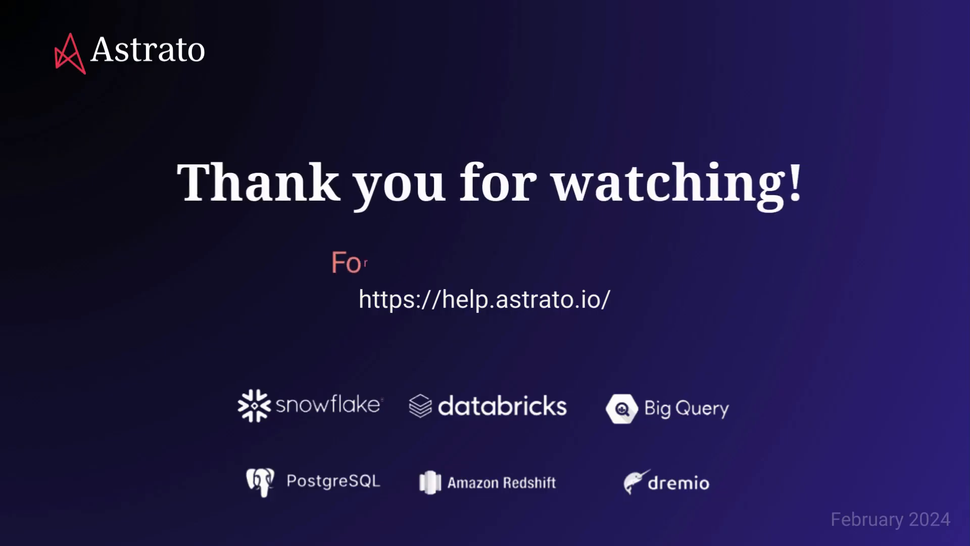